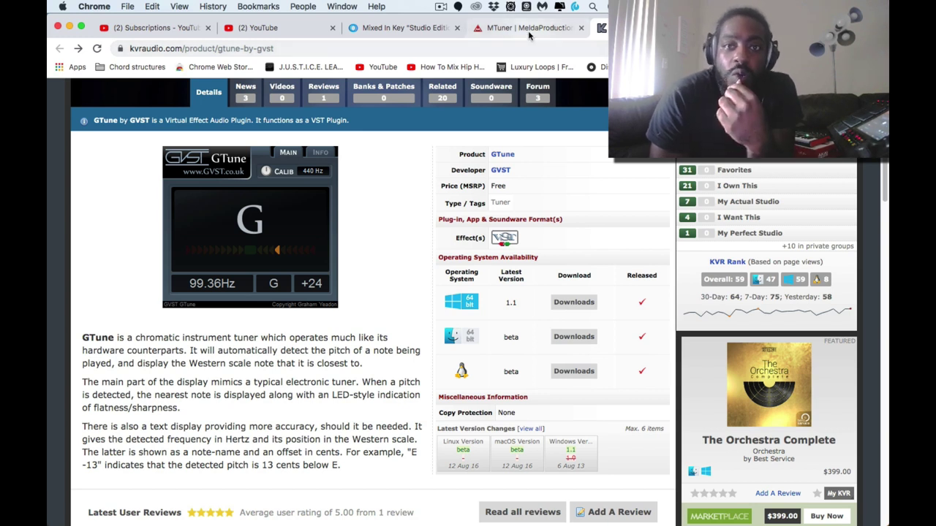
click(529, 30)
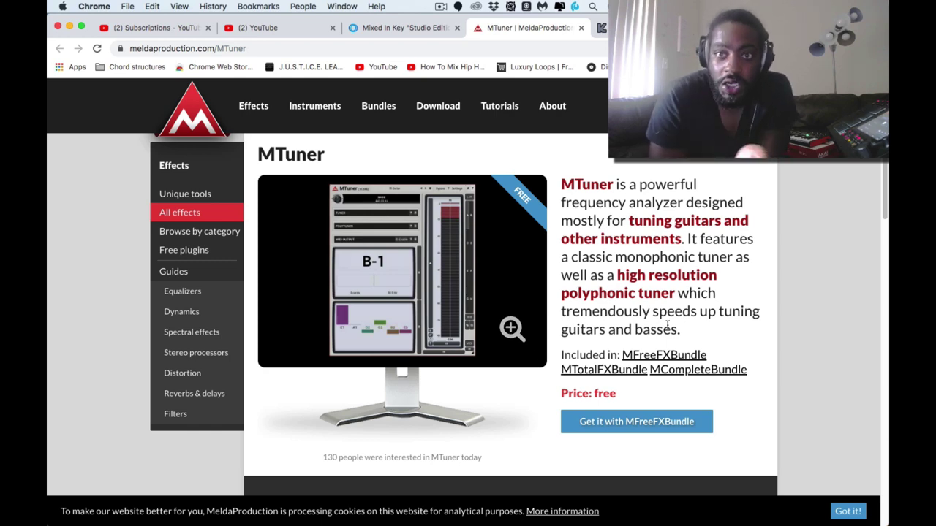
key(ctrl+Tab)
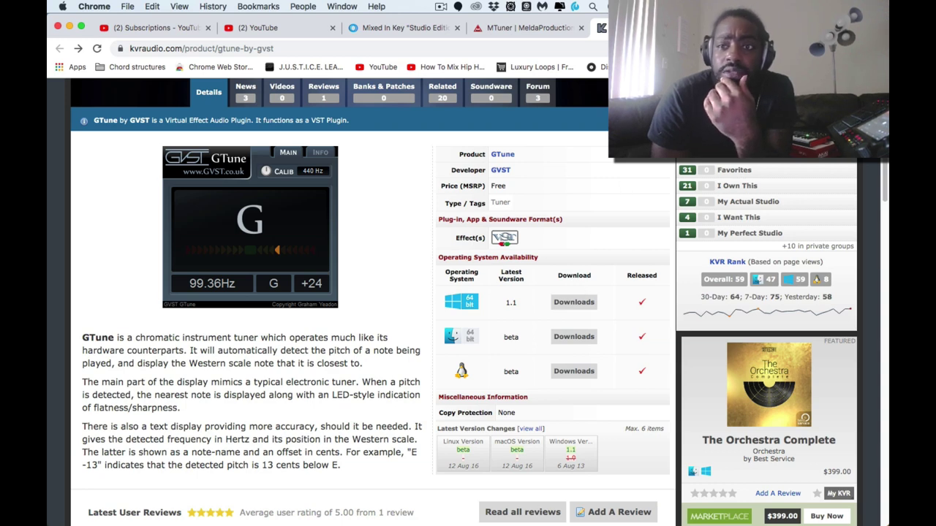
Step: Switch to the HoRNet SongKey MK3 tab and scroll through its features and 2,99€ price
key(ctrl+Tab)
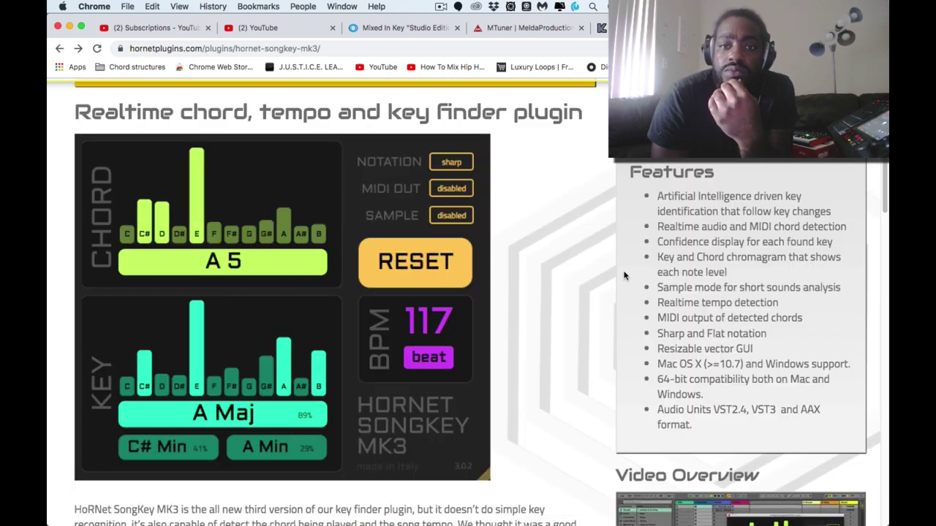
scroll(593, 253, up, 3)
scroll(593, 254, up, 2)
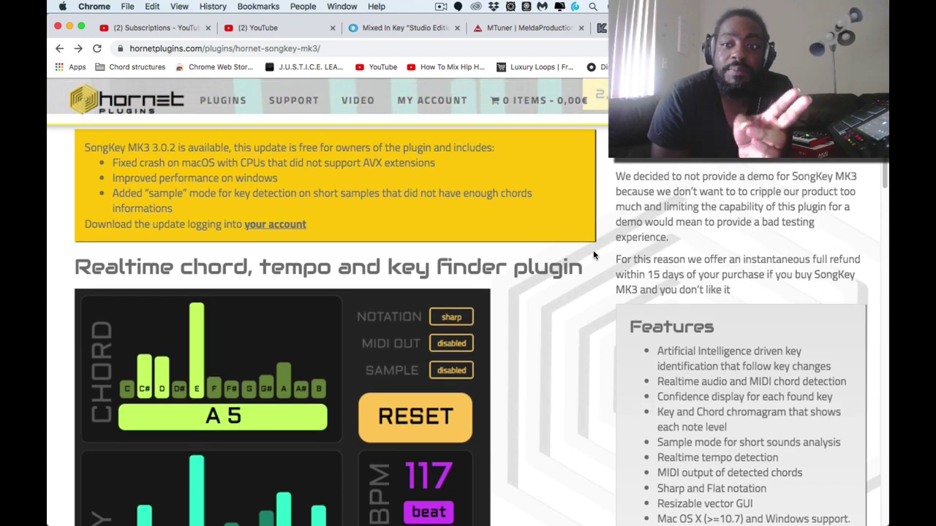
scroll(593, 255, down, 3)
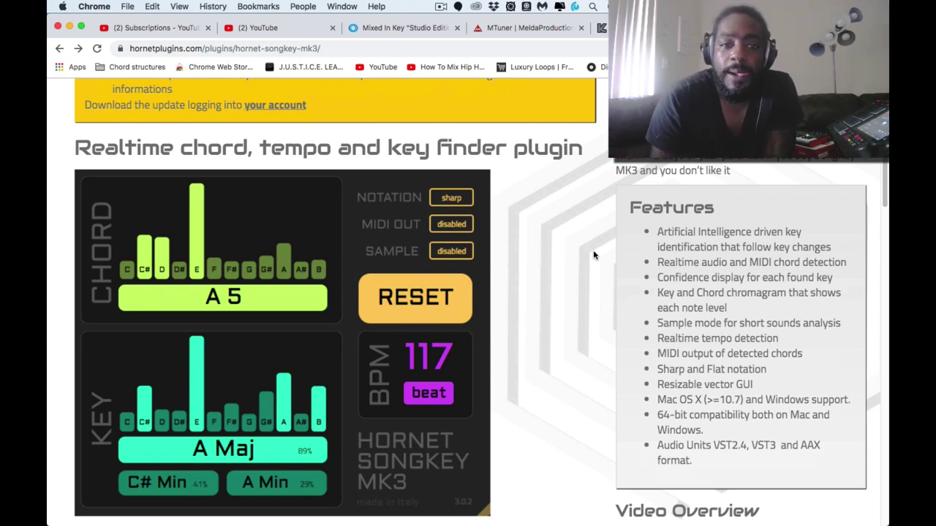
scroll(594, 255, down, 3)
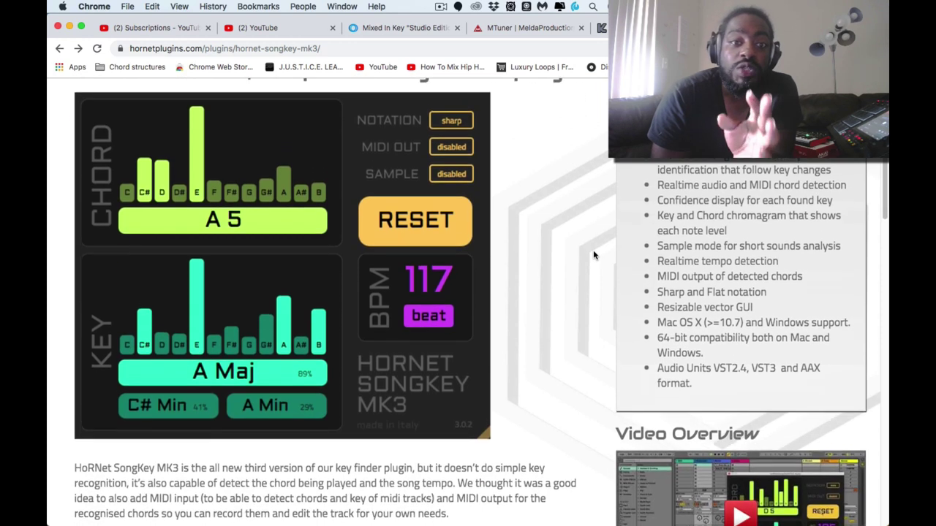
scroll(594, 255, up, 1)
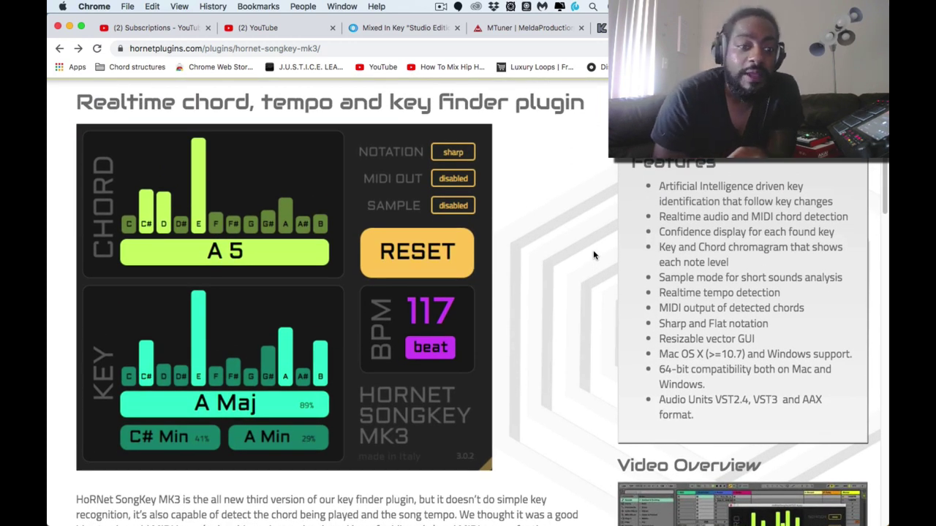
scroll(594, 255, down, 3)
scroll(593, 255, up, 4)
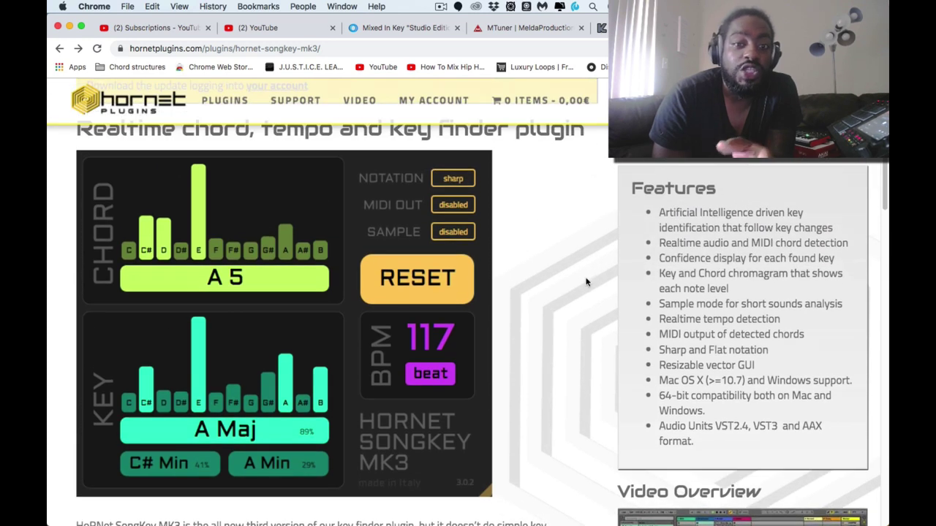
scroll(586, 283, up, 2)
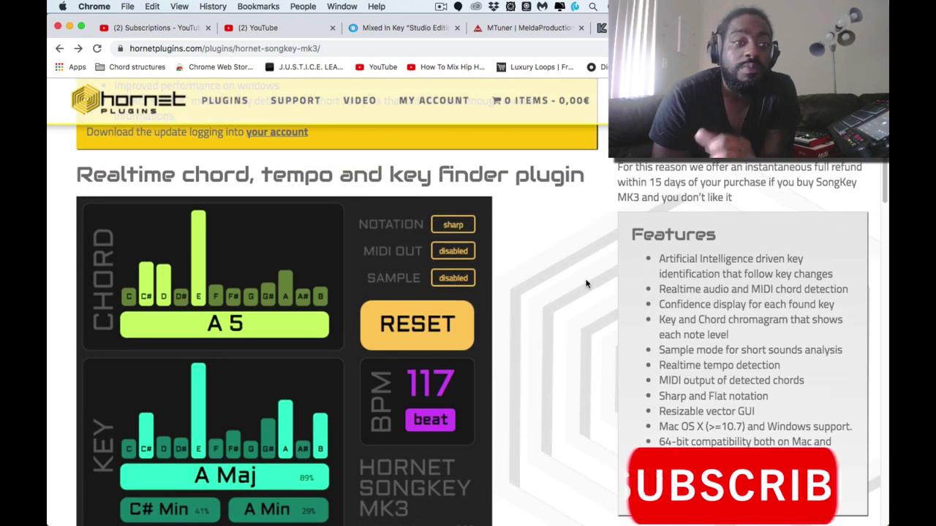
scroll(590, 282, down, 2)
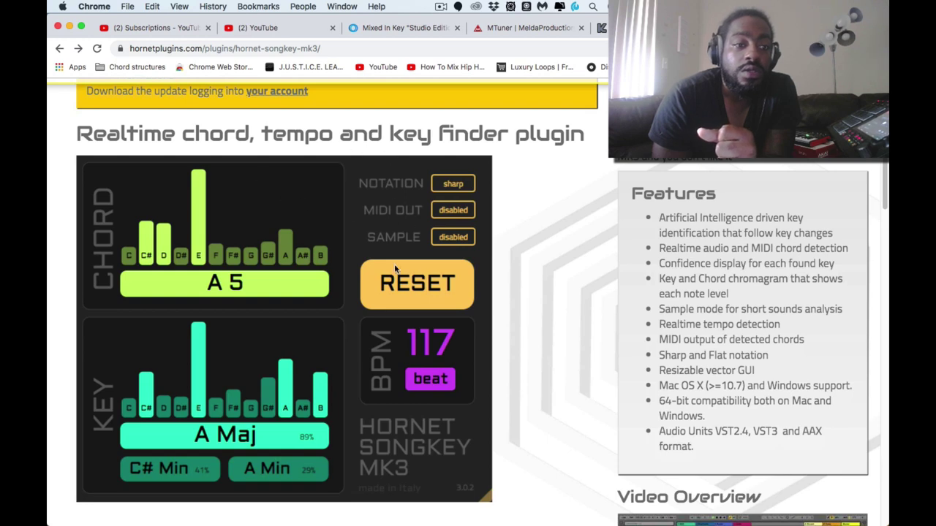
scroll(394, 270, down, 3)
scroll(394, 270, up, 1)
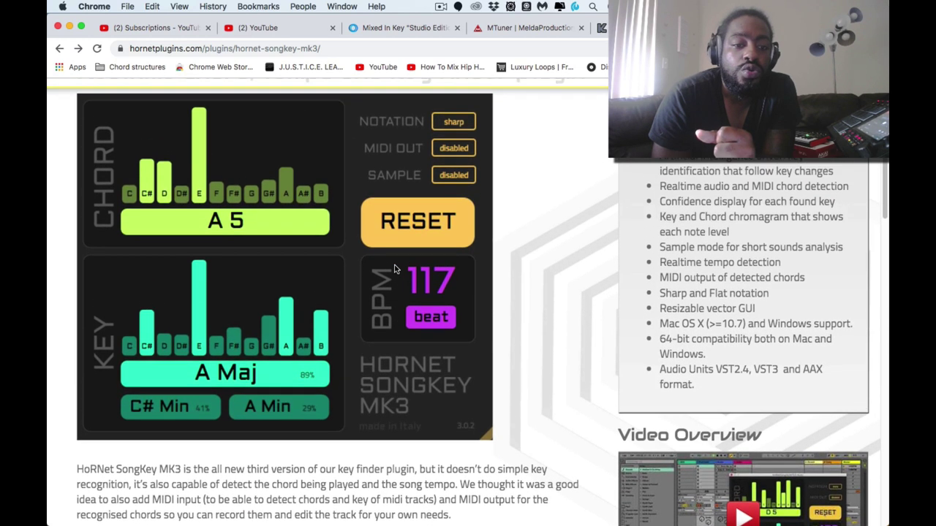
scroll(395, 270, down, 1)
scroll(395, 270, up, 5)
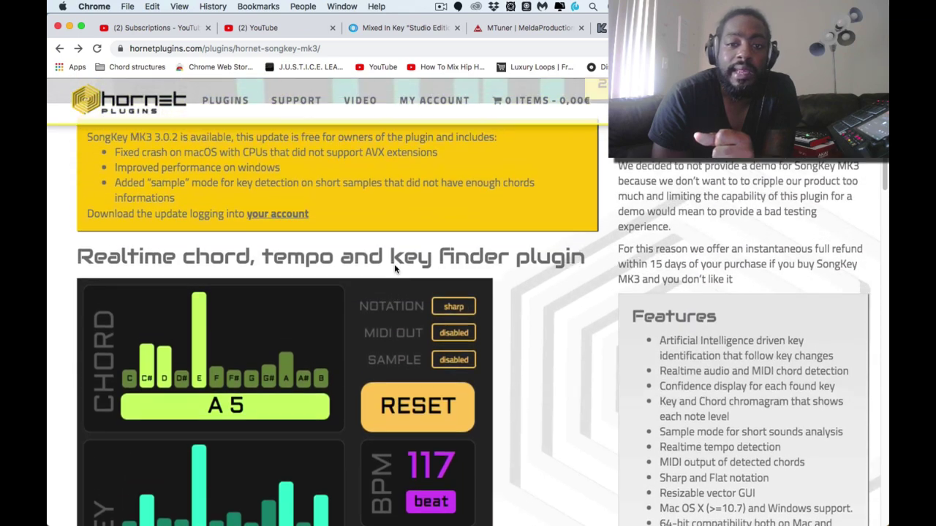
scroll(395, 269, up, 2)
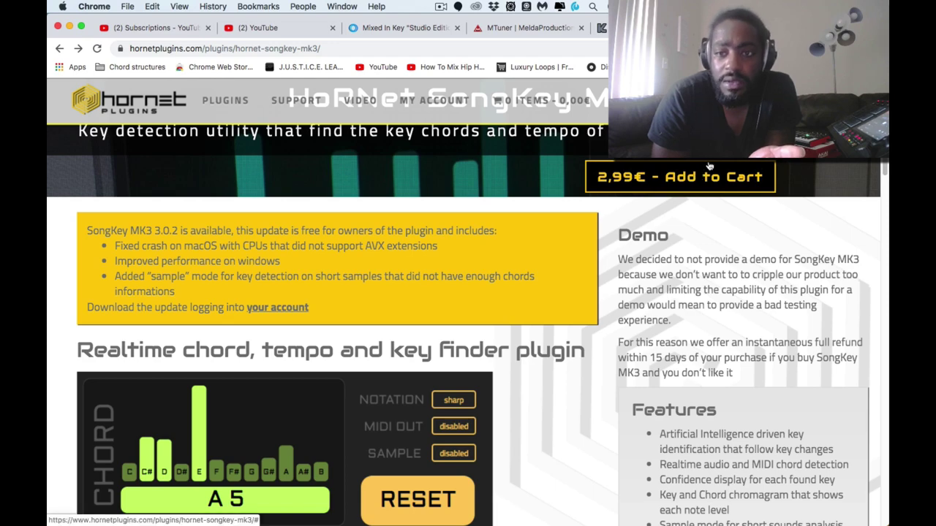
scroll(708, 169, up, 5)
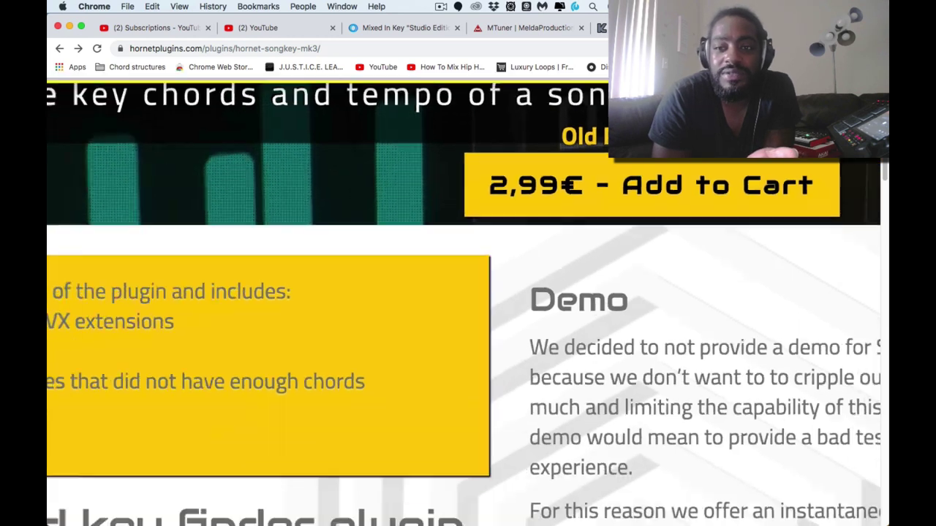
Step: Zoom the SongKey page out, then move to the Mixed In Key Studio Edition page
key(super+minus)
key(super+minus)
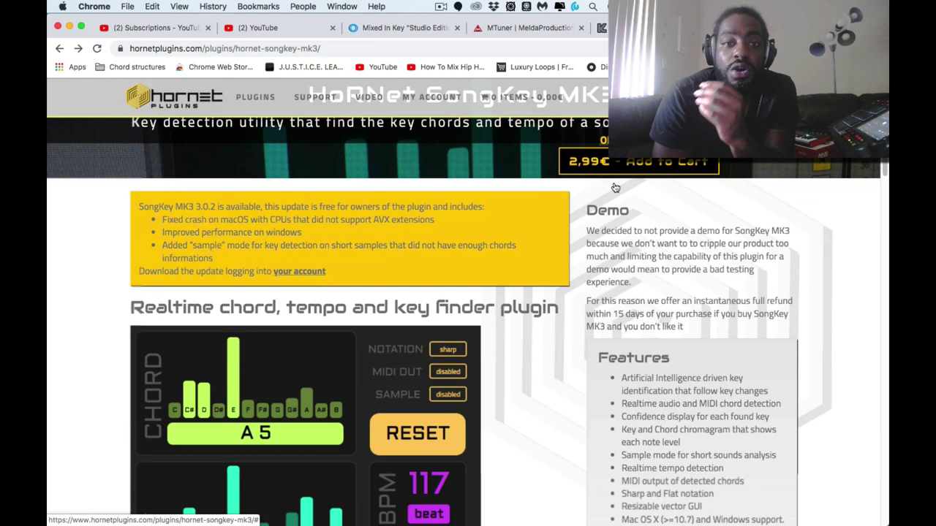
scroll(614, 187, down, 3)
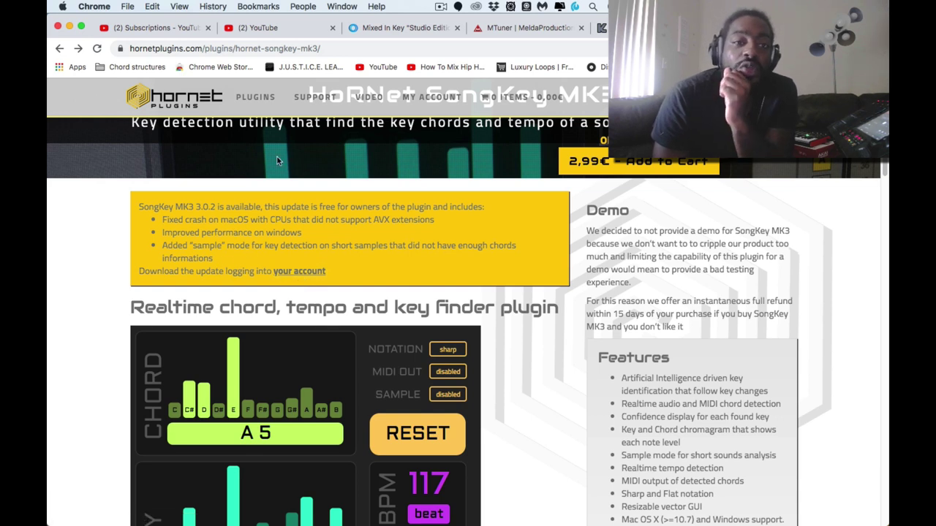
click(406, 27)
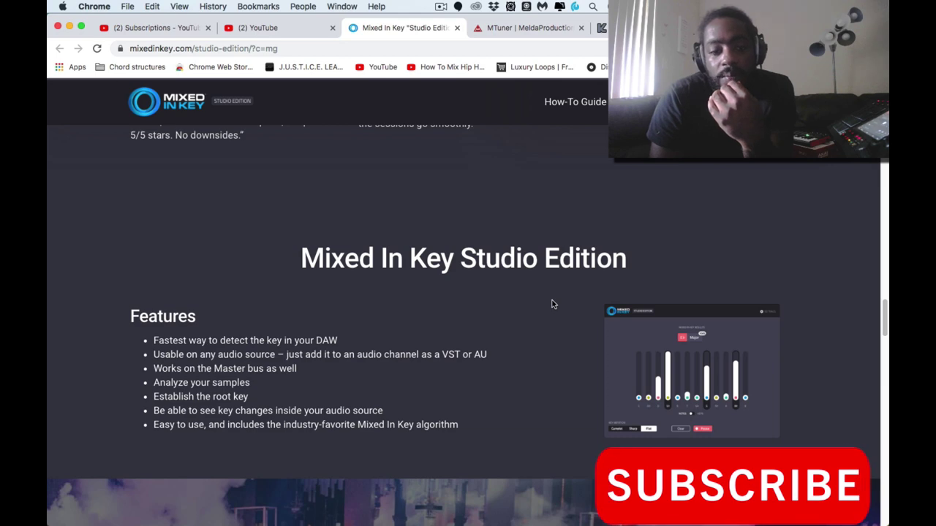
scroll(552, 304, up, 3)
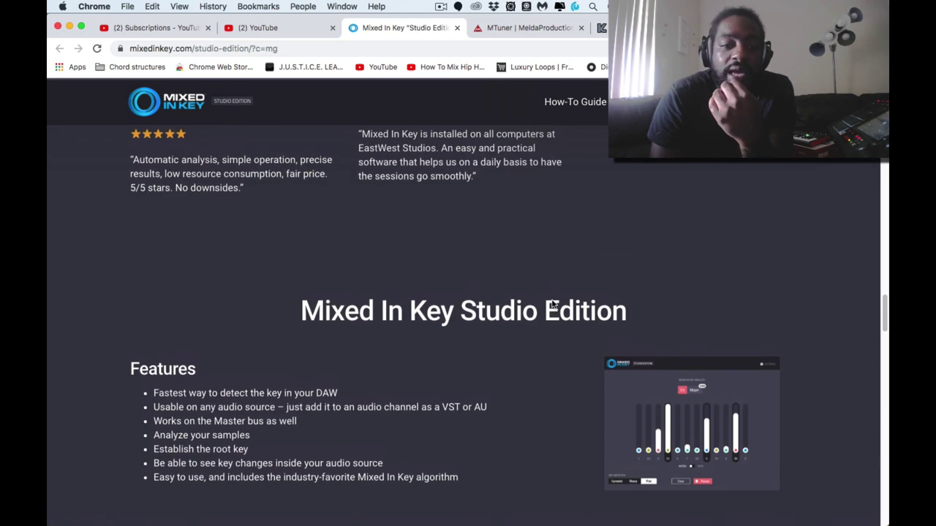
scroll(553, 304, down, 2)
scroll(554, 304, down, 5)
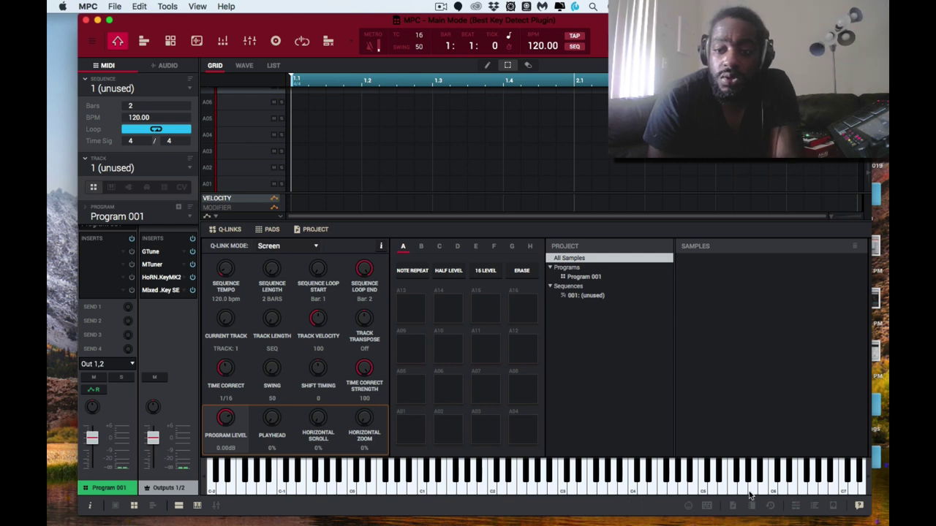
click(834, 506)
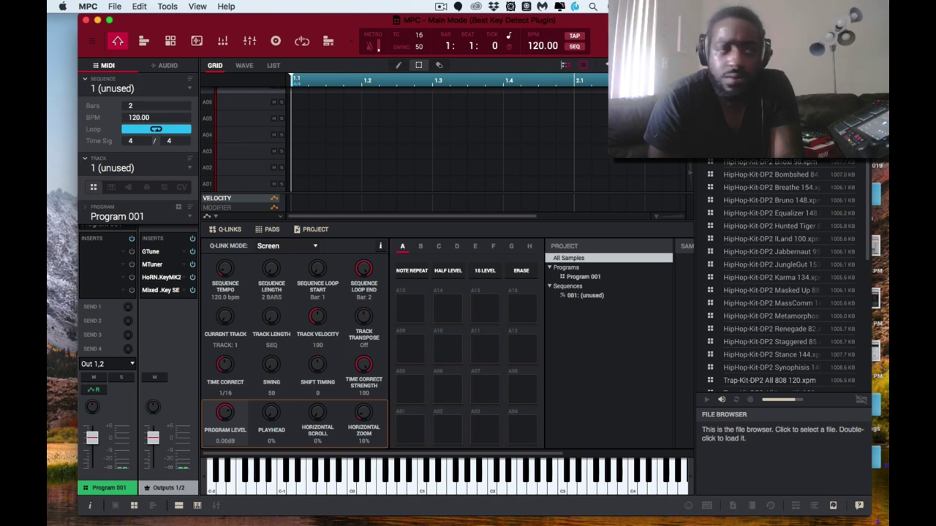
click(708, 146)
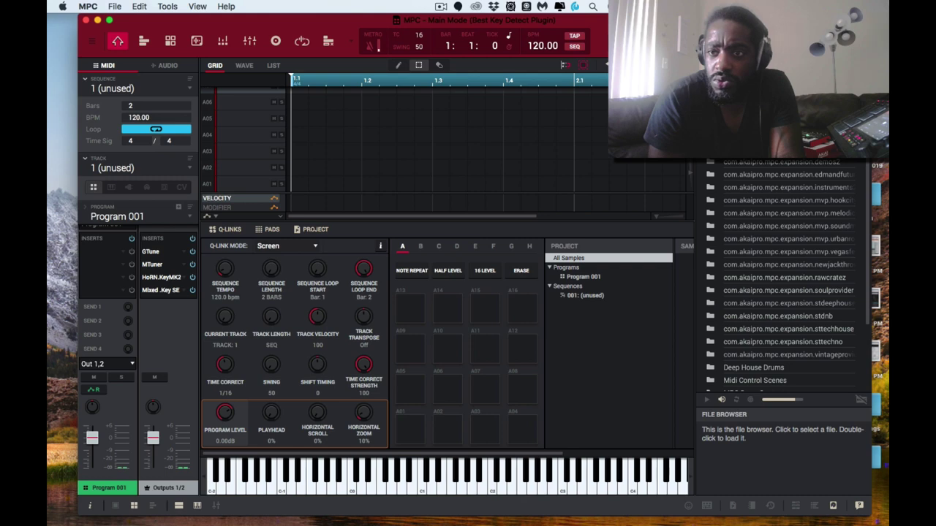
click(773, 387)
scroll(772, 395, down, 10)
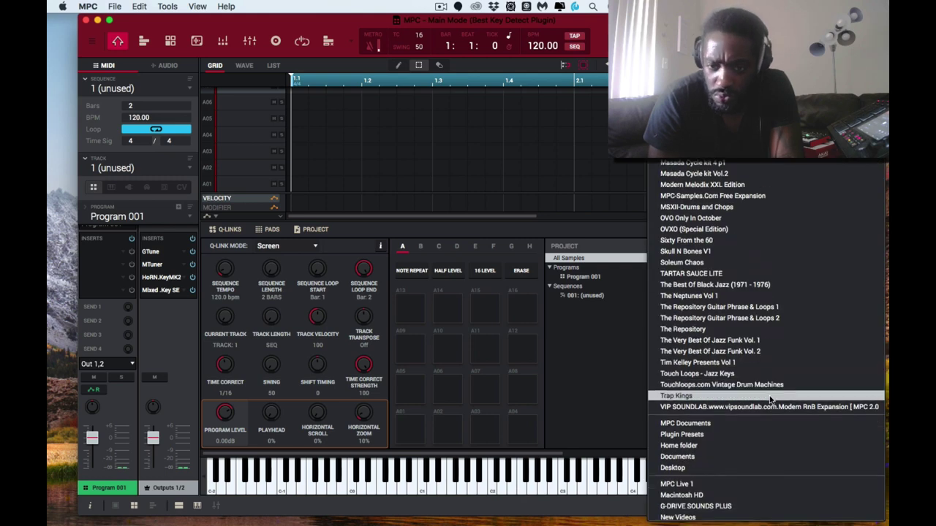
click(755, 506)
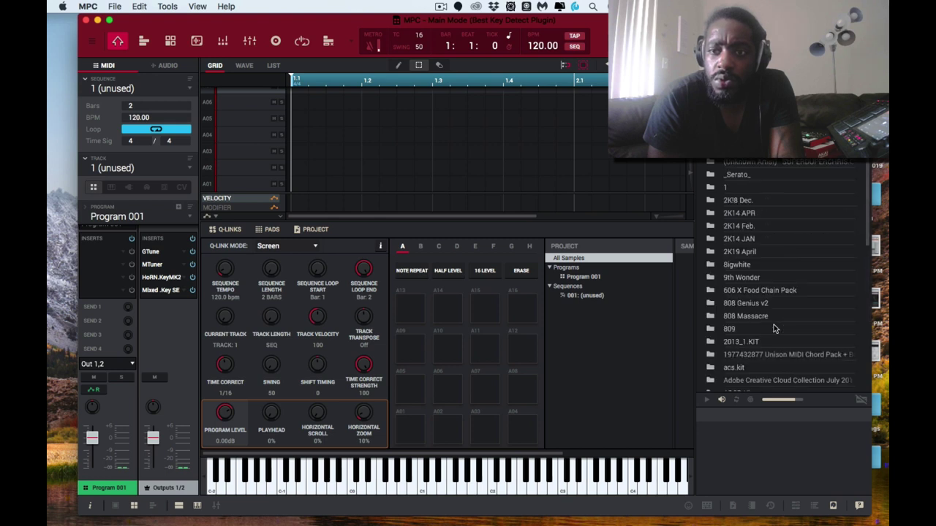
scroll(775, 329, down, 3)
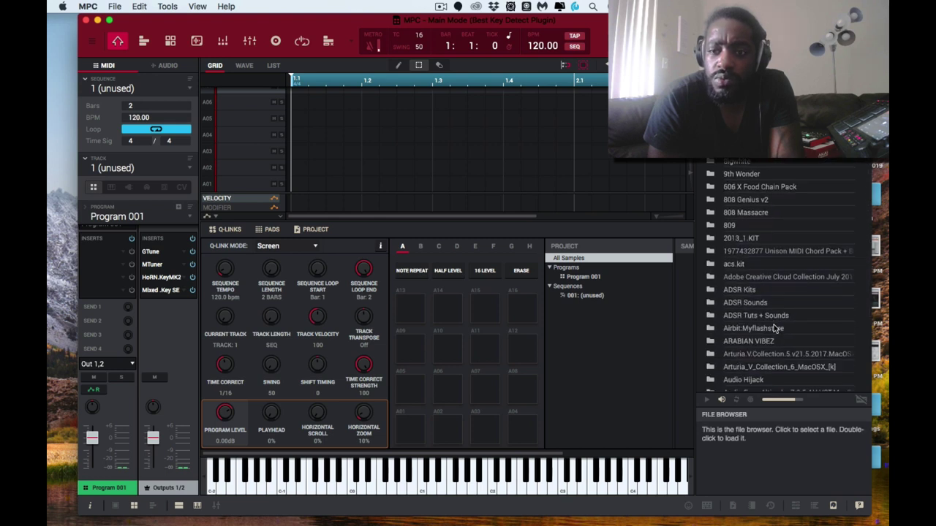
scroll(774, 328, down, 10)
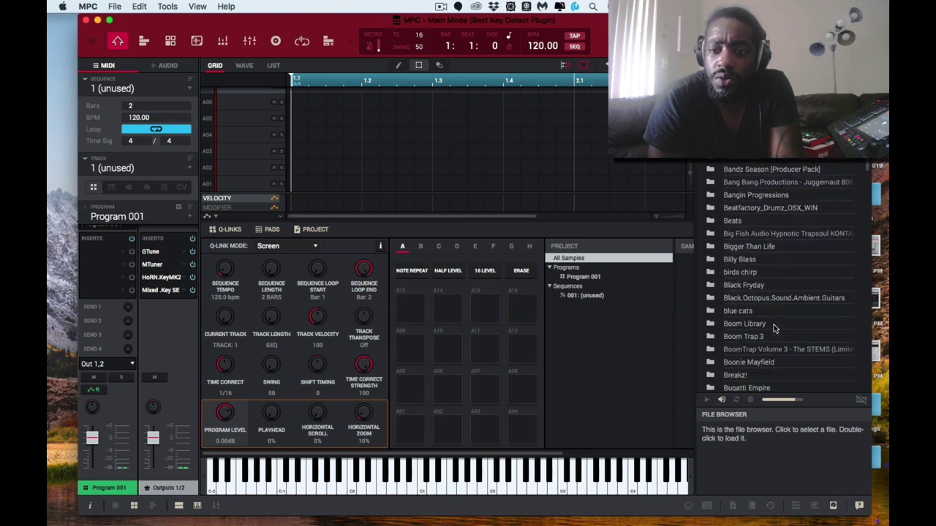
scroll(774, 328, down, 5)
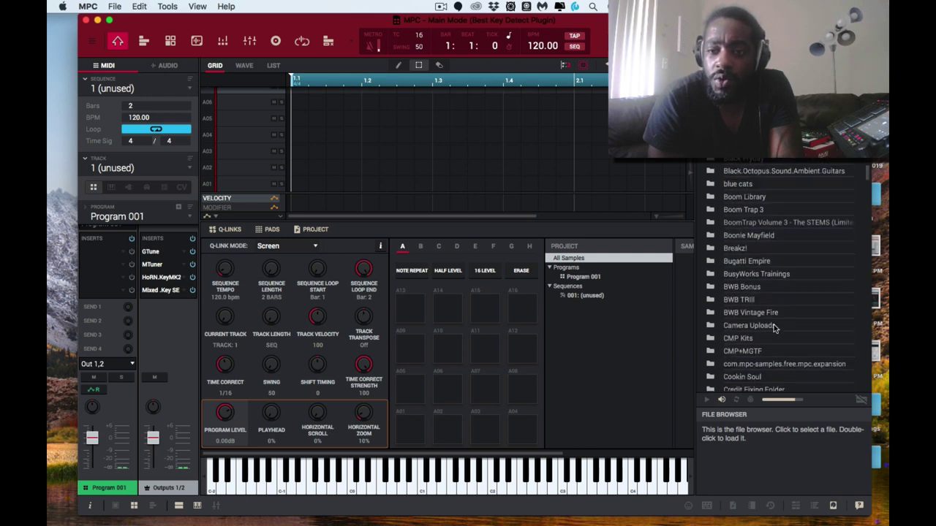
scroll(773, 328, down, 5)
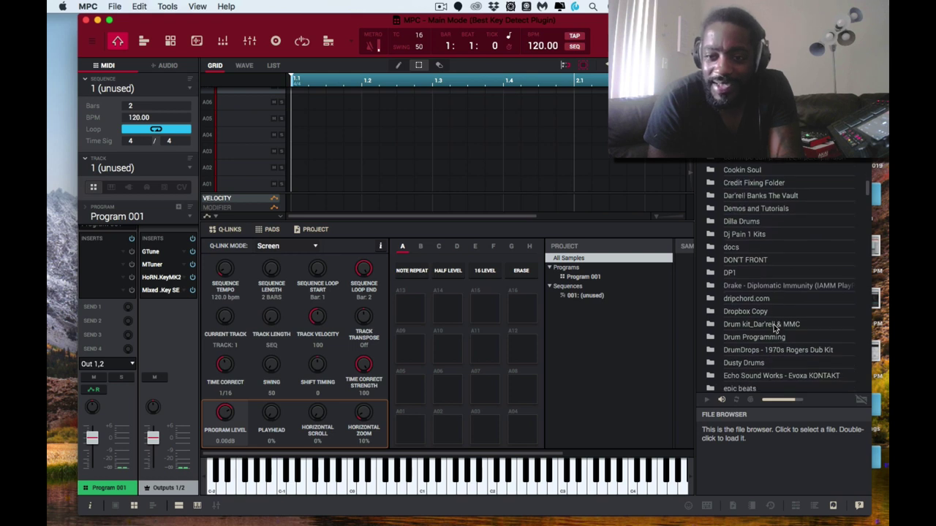
scroll(773, 329, down, 5)
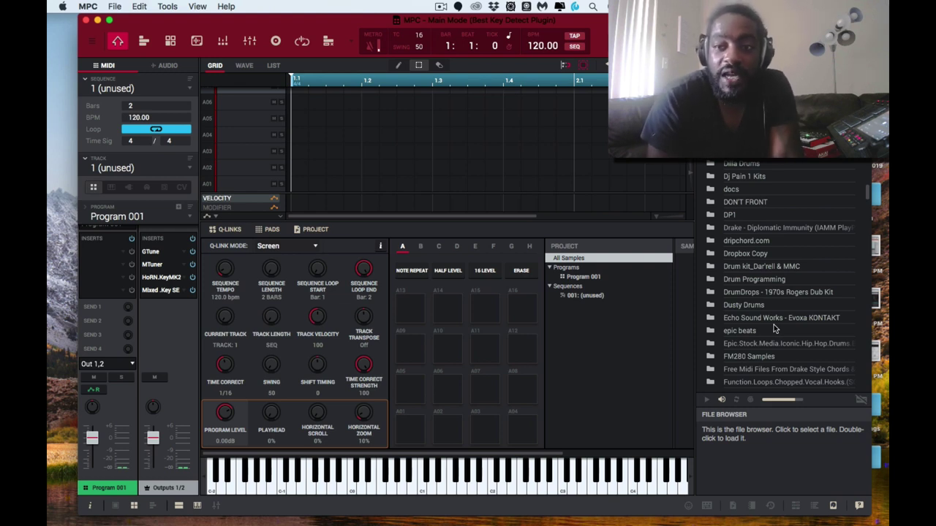
scroll(772, 315, down, 3)
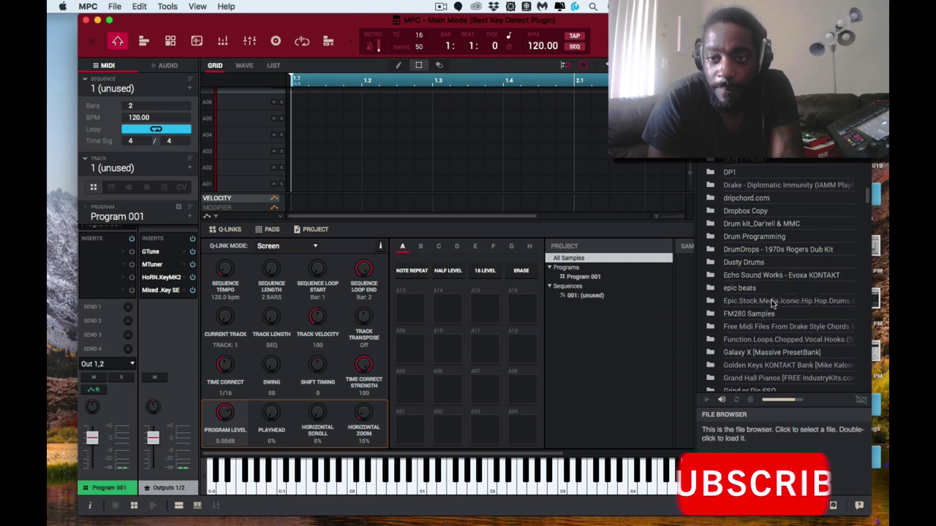
scroll(772, 303, down, 2)
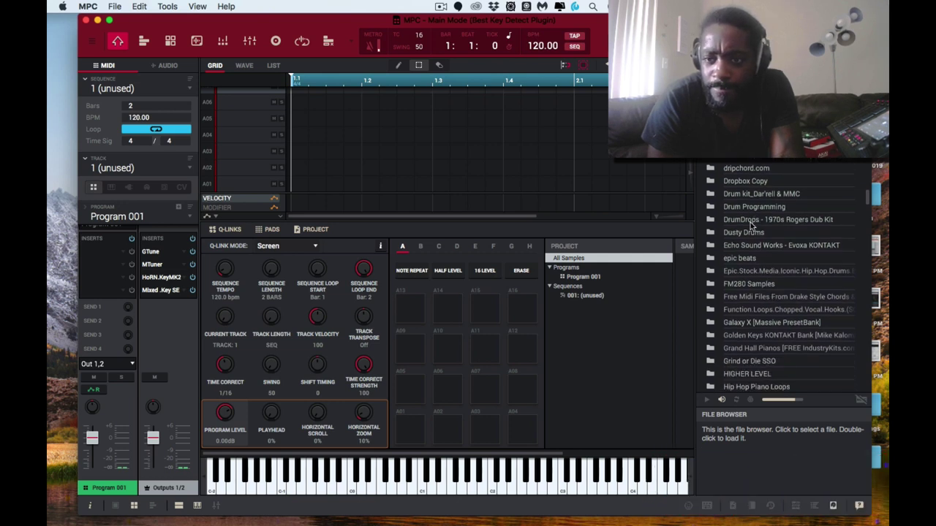
scroll(746, 245, down, 20)
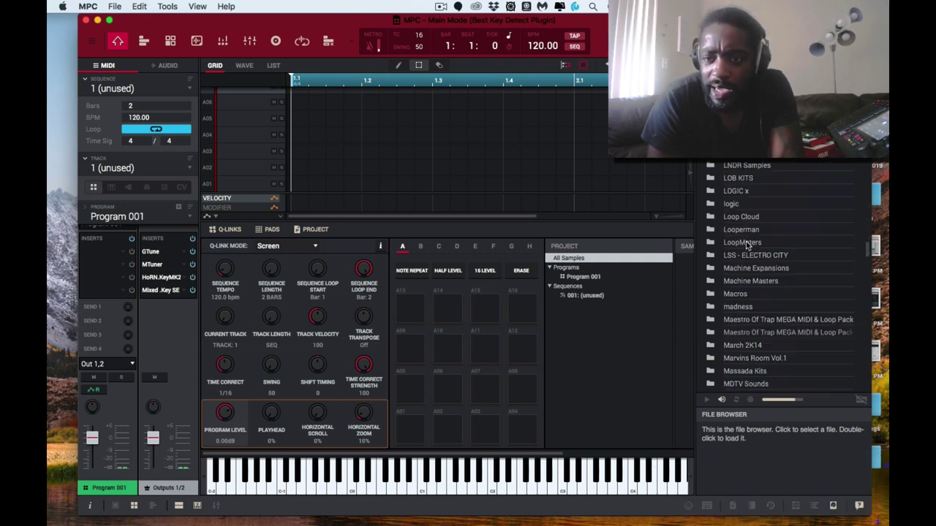
scroll(747, 245, down, 10)
scroll(746, 245, up, 5)
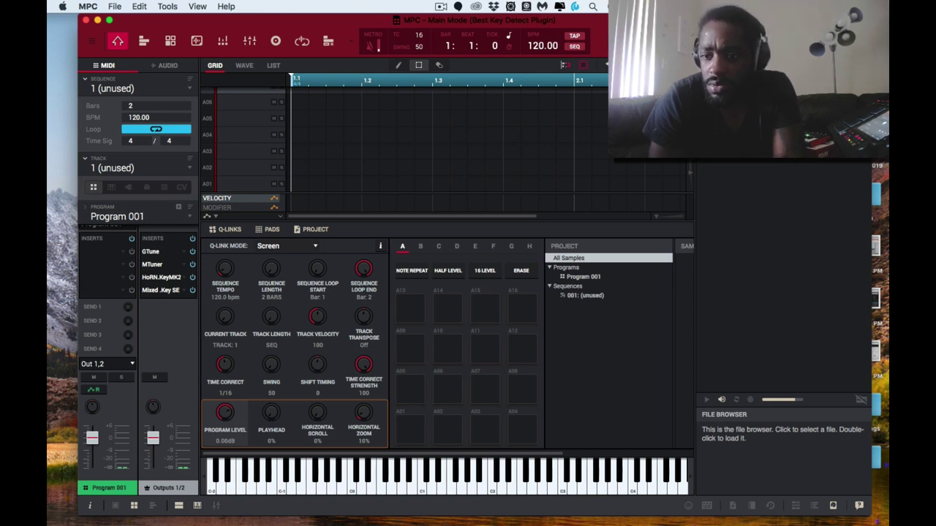
Step: Hide Quick Help and preview the first samples in the folder
click(862, 399)
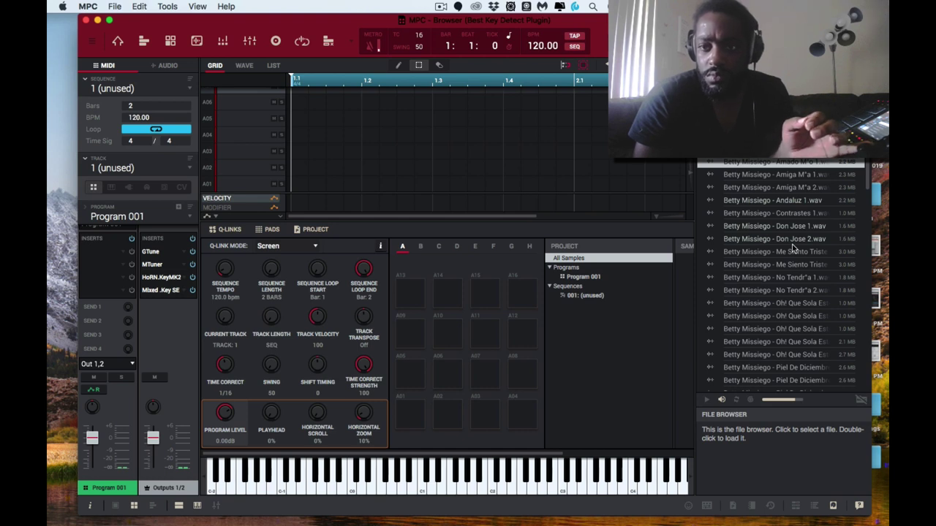
key(Down)
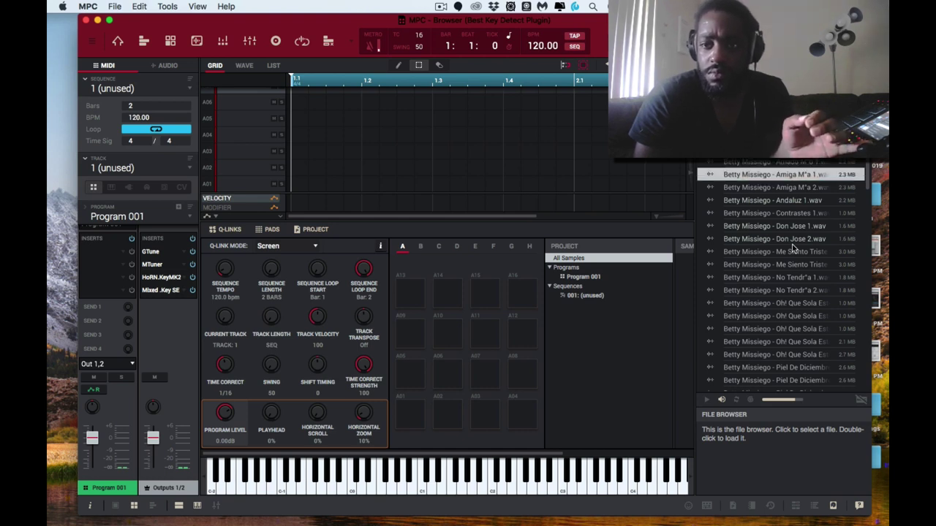
key(Down)
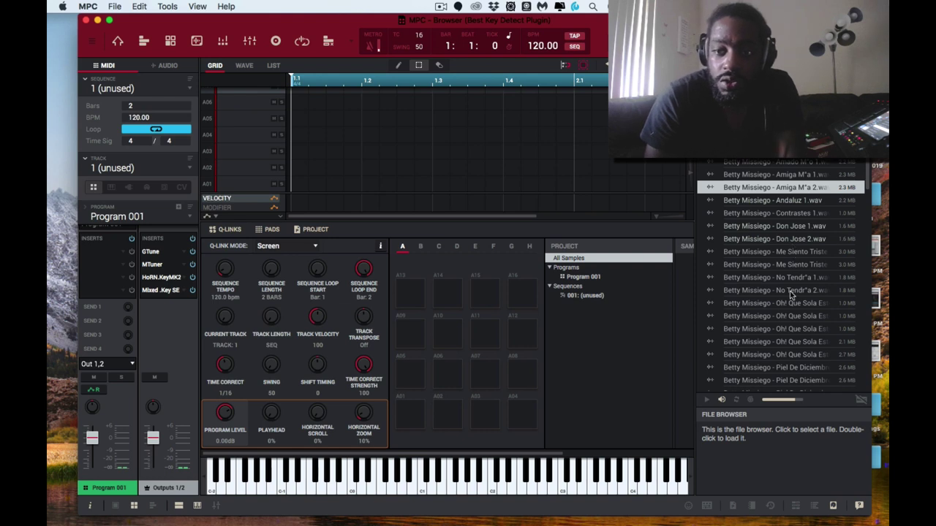
Step: Drag the Sante Maria Romitelli sample from further down the folder into the Project panel
scroll(792, 309, down, 8)
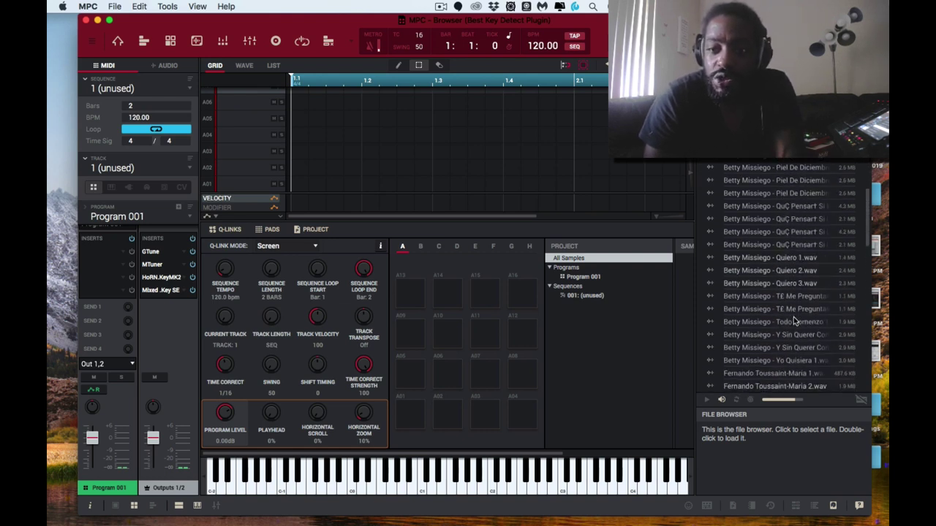
scroll(793, 319, down, 4)
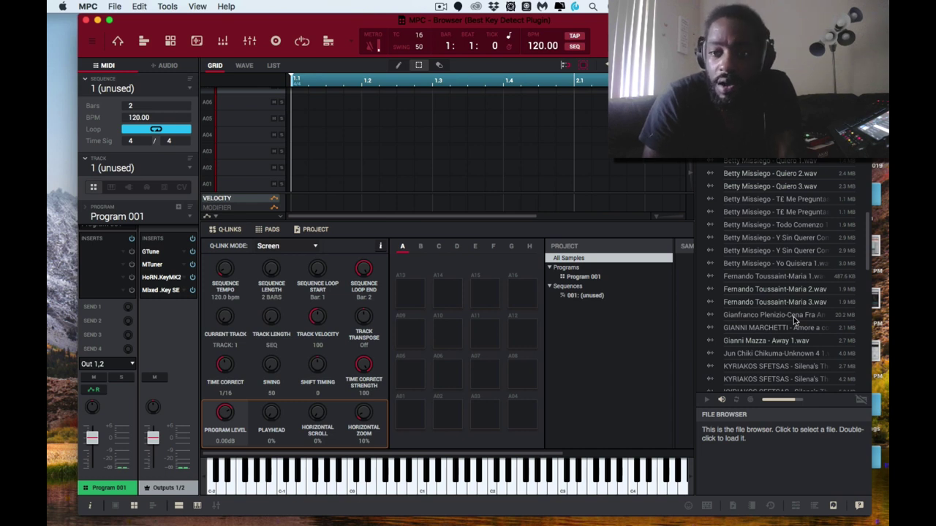
scroll(793, 317, down, 2)
scroll(784, 296, down, 2)
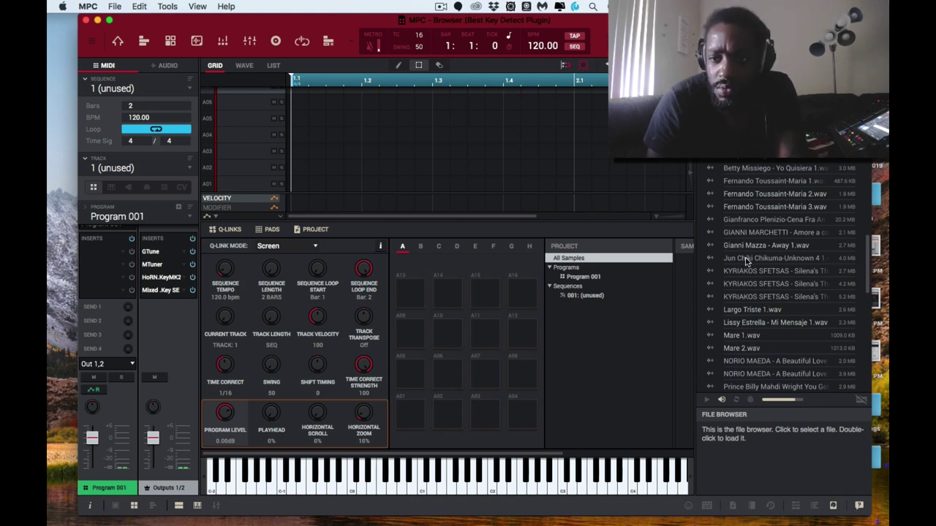
scroll(747, 261, down, 5)
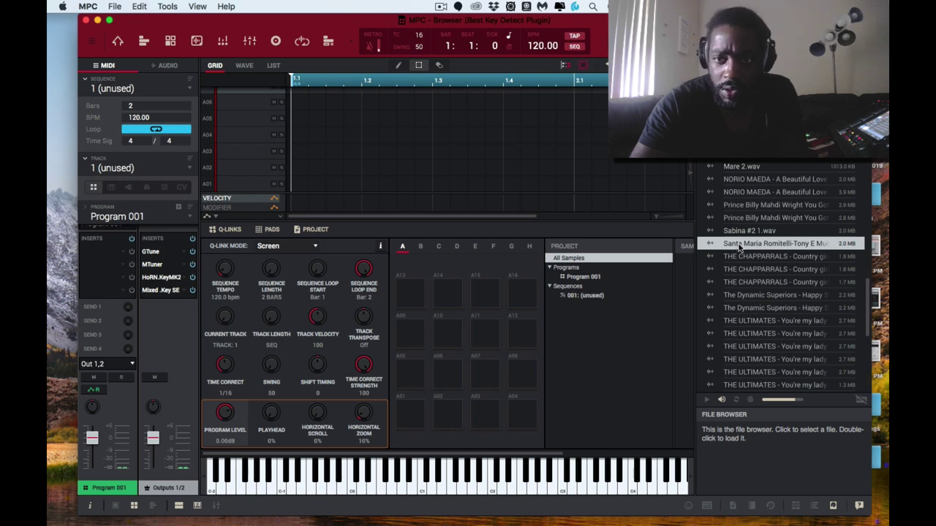
drag(738, 249, 661, 312)
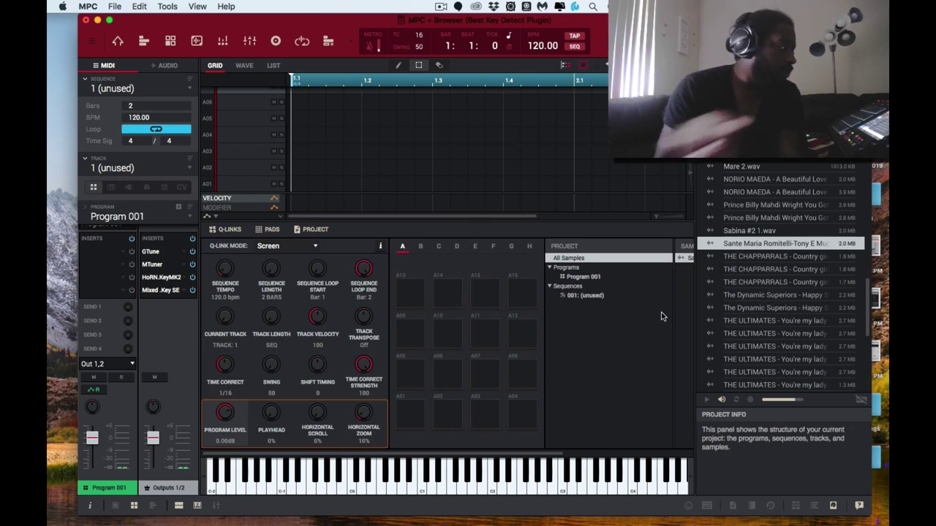
Step: Close the browser, open the Sante Maria Romitelli sample in Sample Edit and play it
click(833, 505)
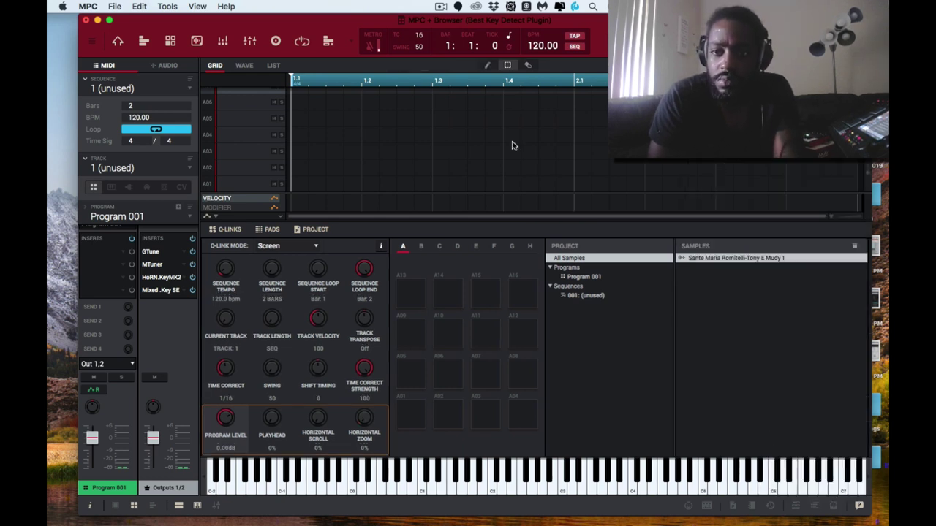
double_click(720, 265)
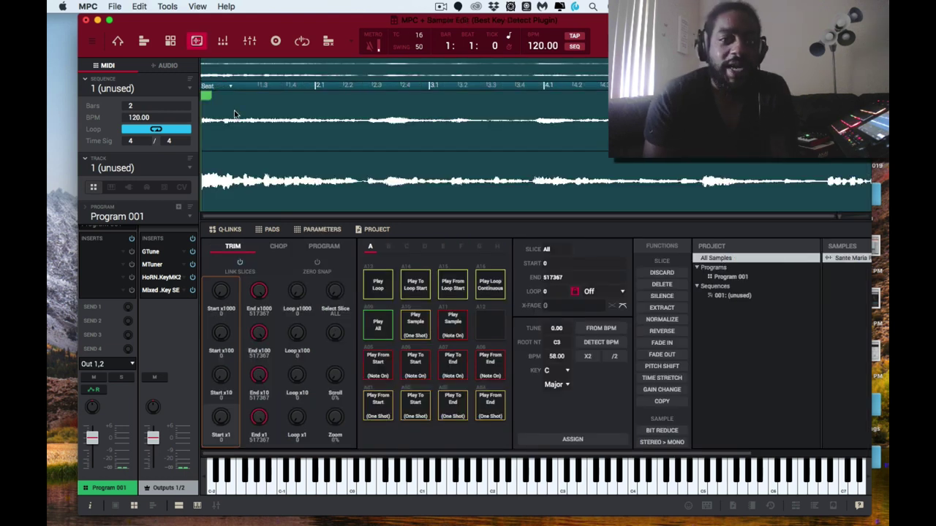
key(space)
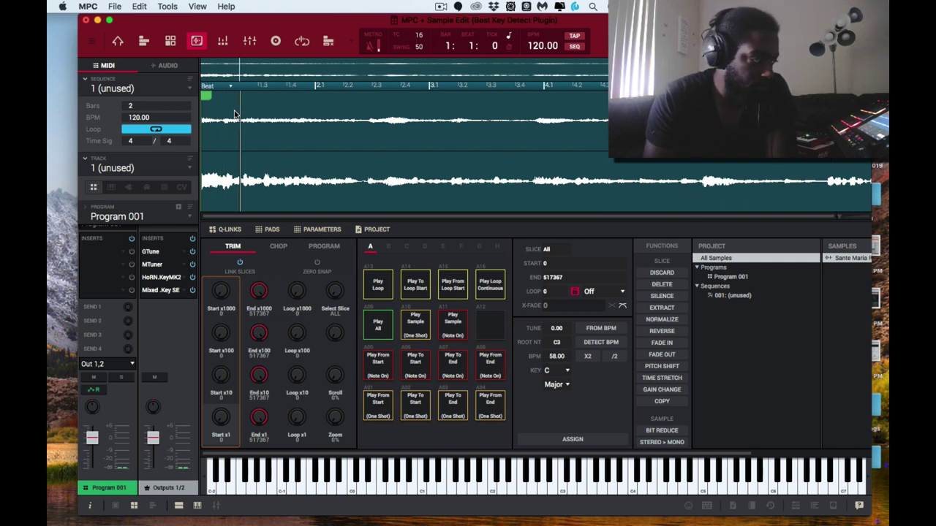
Step: Chop the sample into sixteen slices on bank A pads at 81.83 BPM, then go to Main view
key(Return)
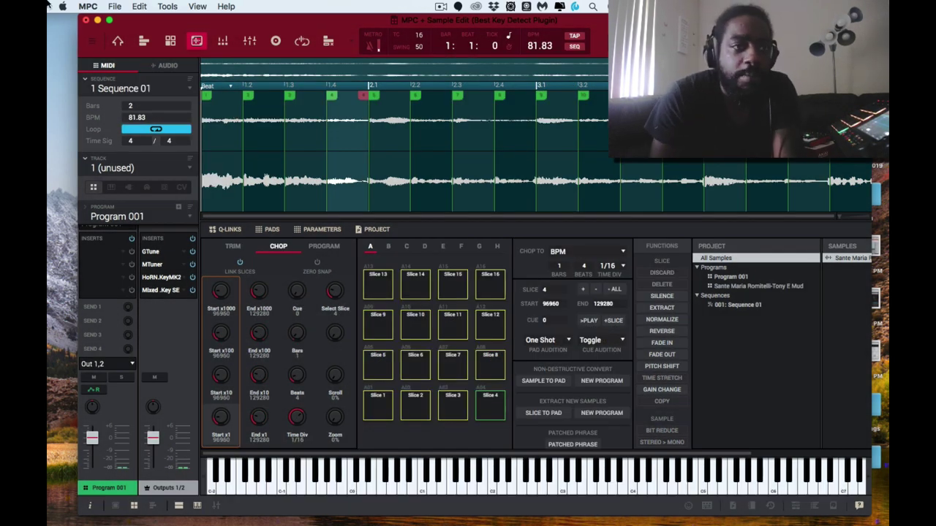
click(118, 42)
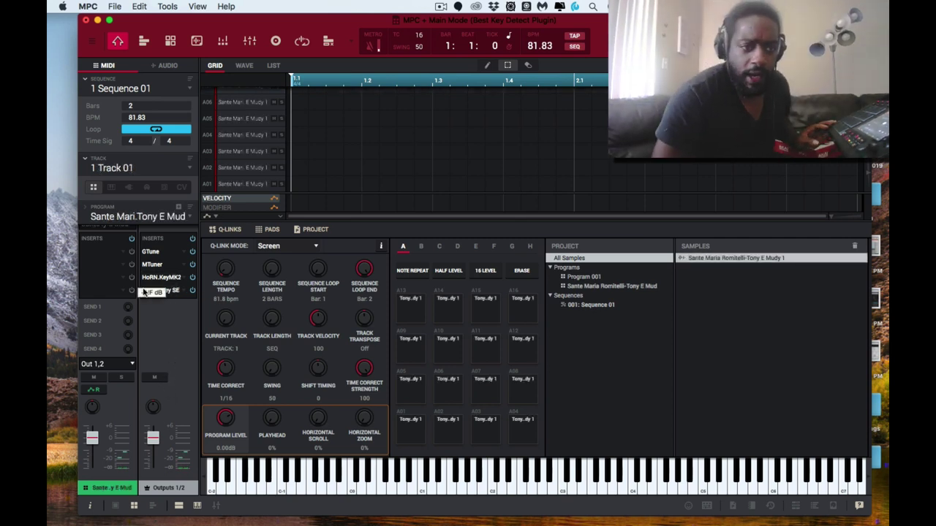
Step: Open the GTune tuner from the insert slot and close it again
double_click(152, 253)
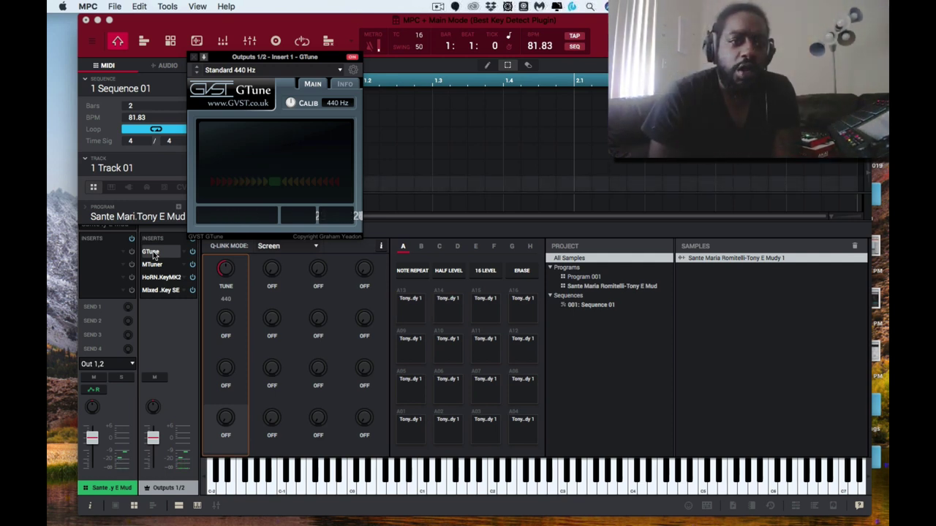
click(194, 57)
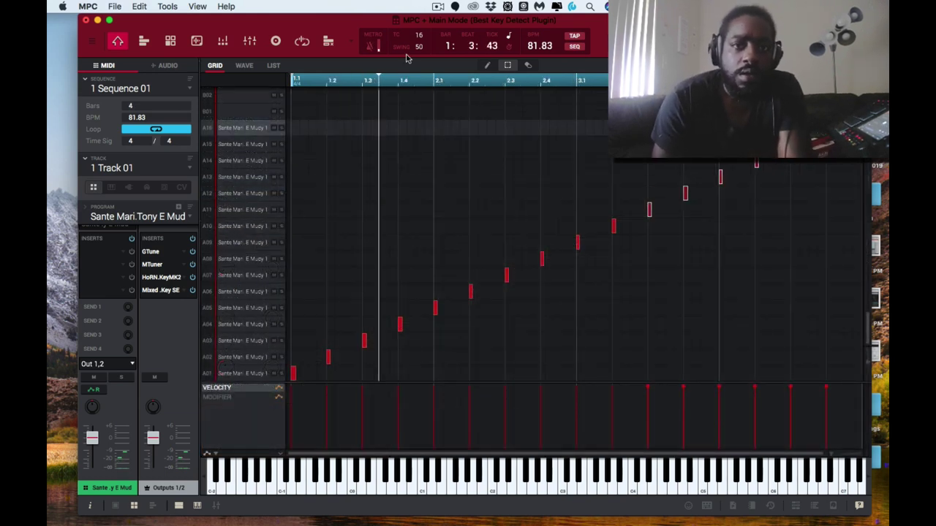
click(158, 254)
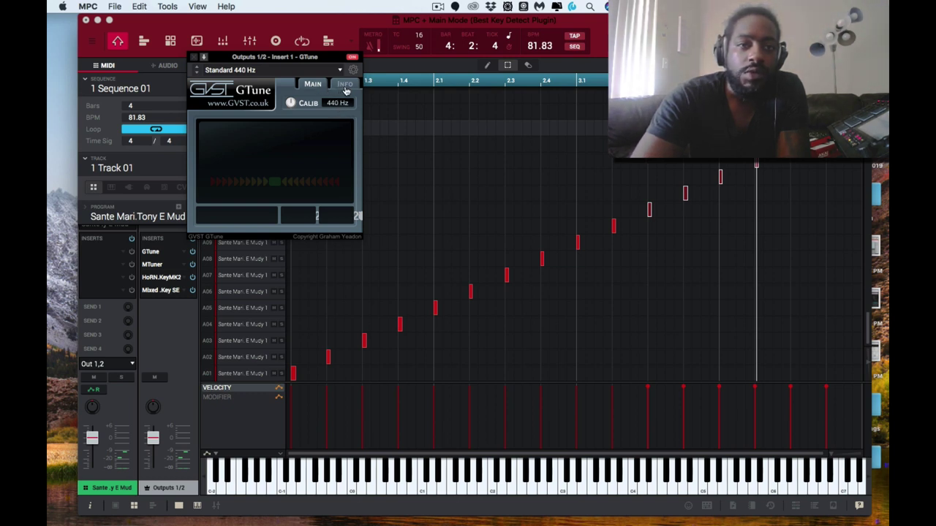
click(345, 86)
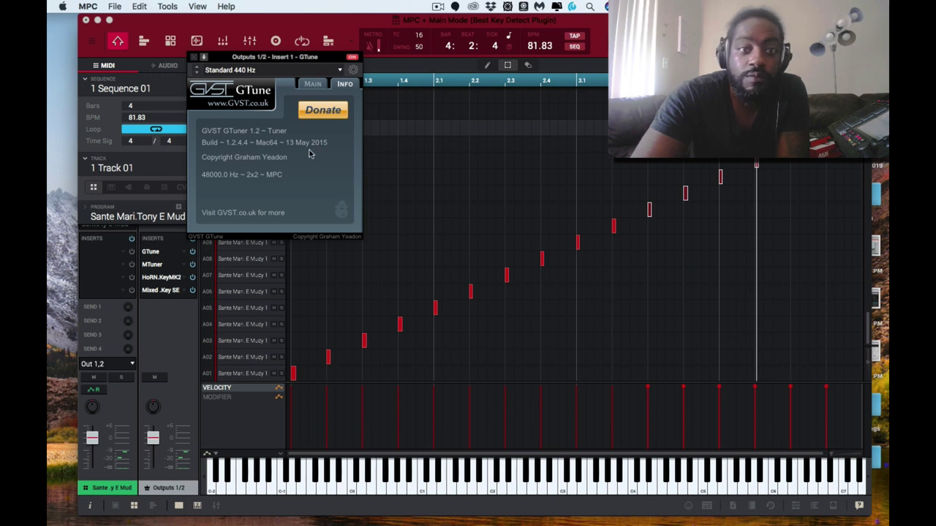
click(194, 57)
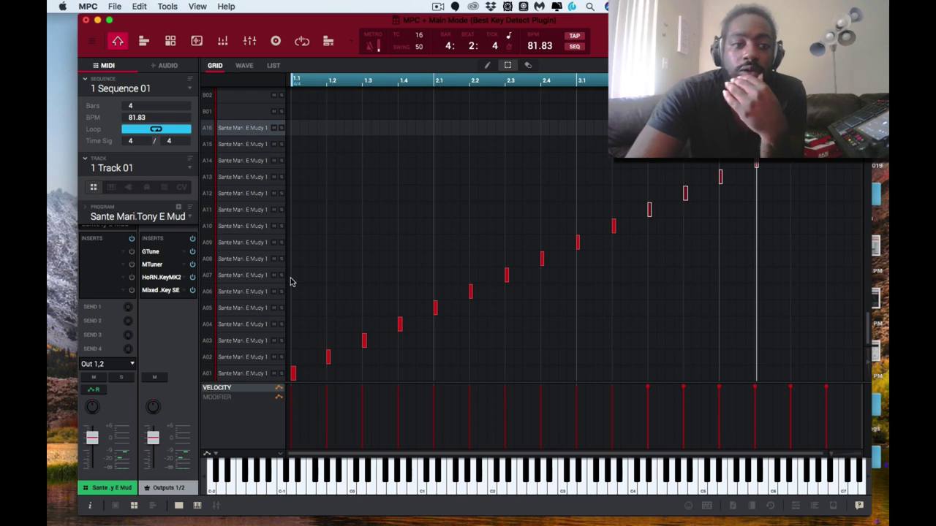
Step: Play the sequence through MTuner, check its Settings, and read C2 at 129.9 Hz
click(149, 264)
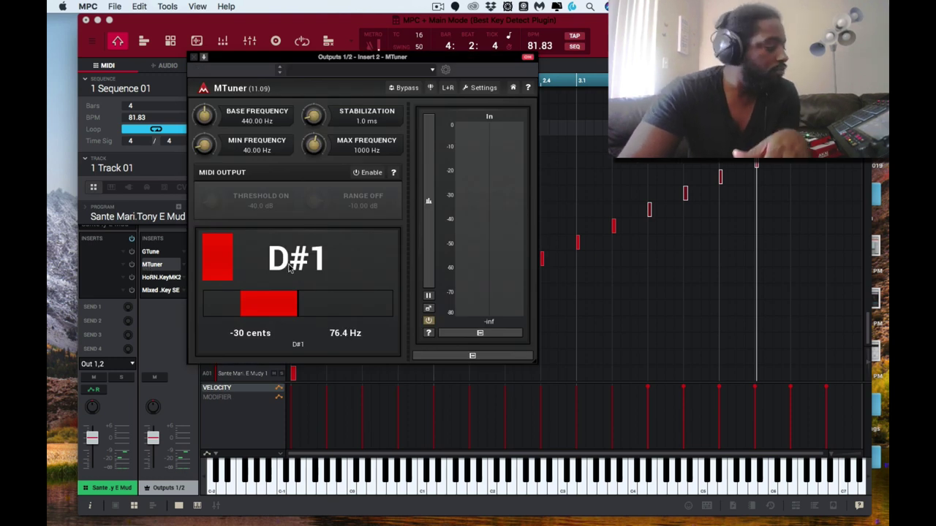
key(space)
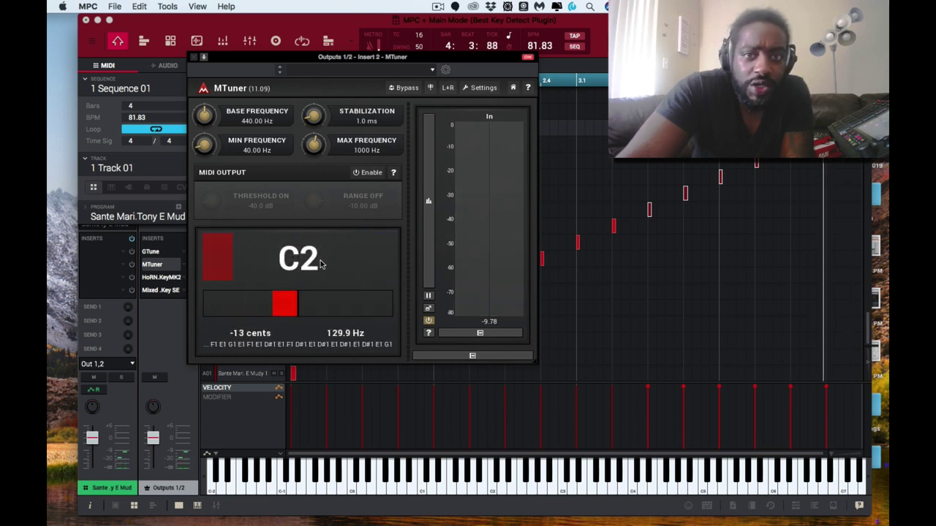
click(483, 88)
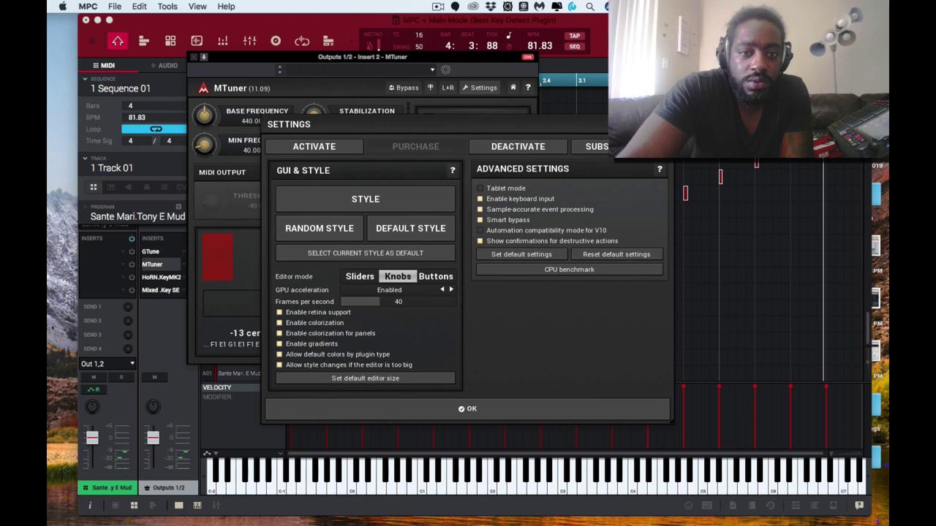
key(Escape)
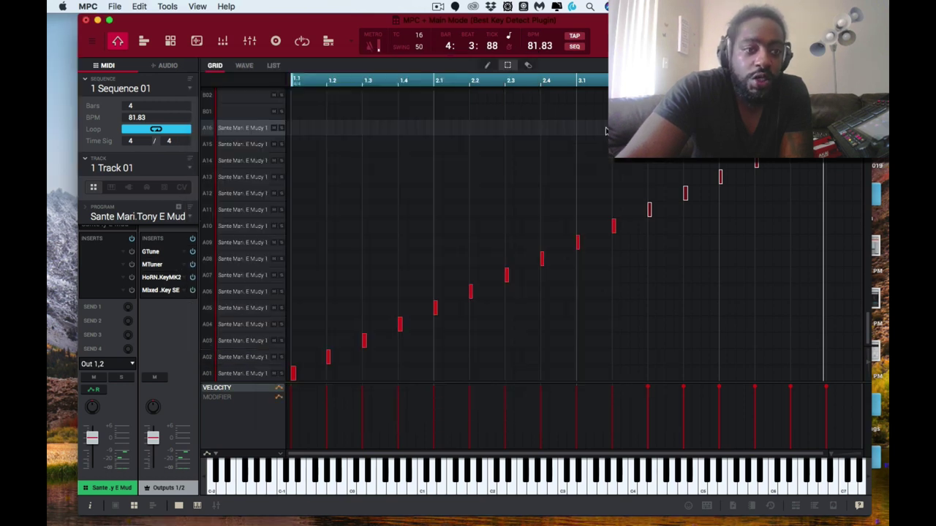
click(151, 264)
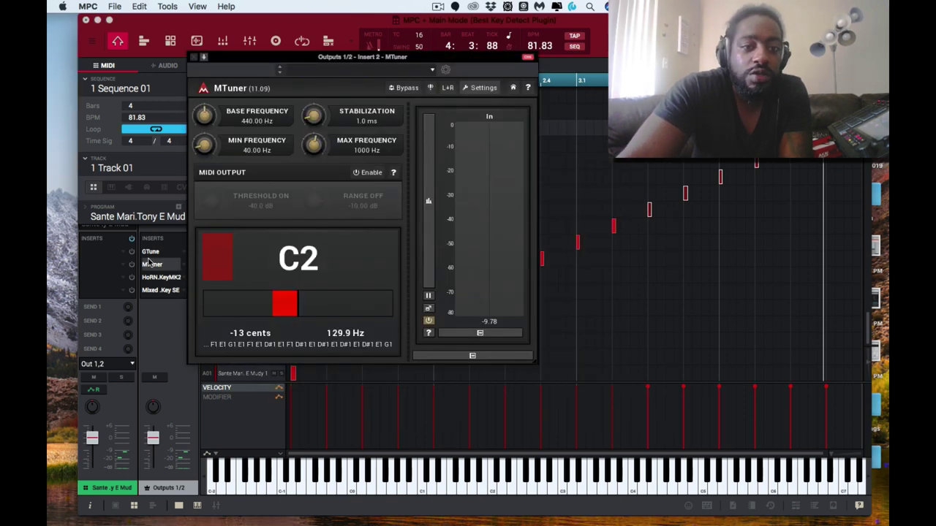
Step: Close MTuner and open HoRNet SongKey MKII, which estimates E minor at 71%
click(193, 57)
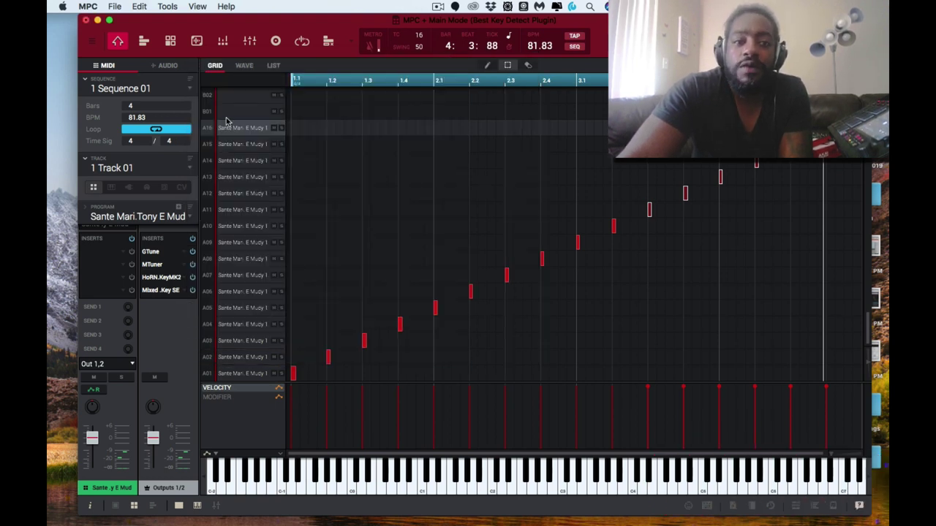
double_click(162, 278)
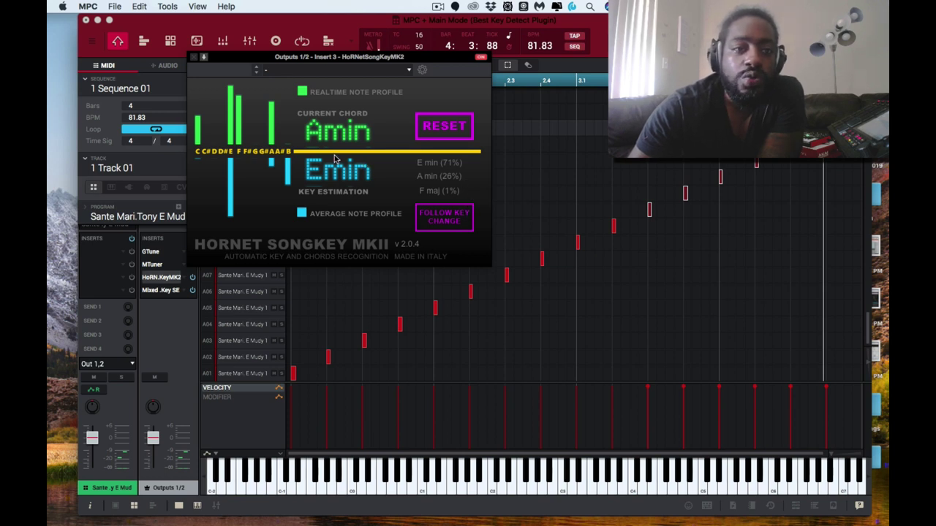
Step: Open Mixed In Key SE to read its A Minor result, then close it
double_click(160, 290)
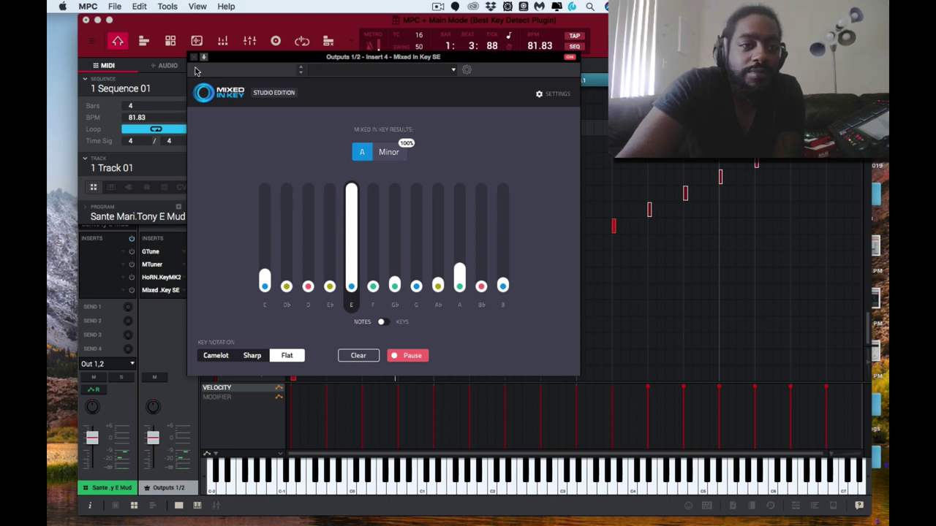
click(194, 57)
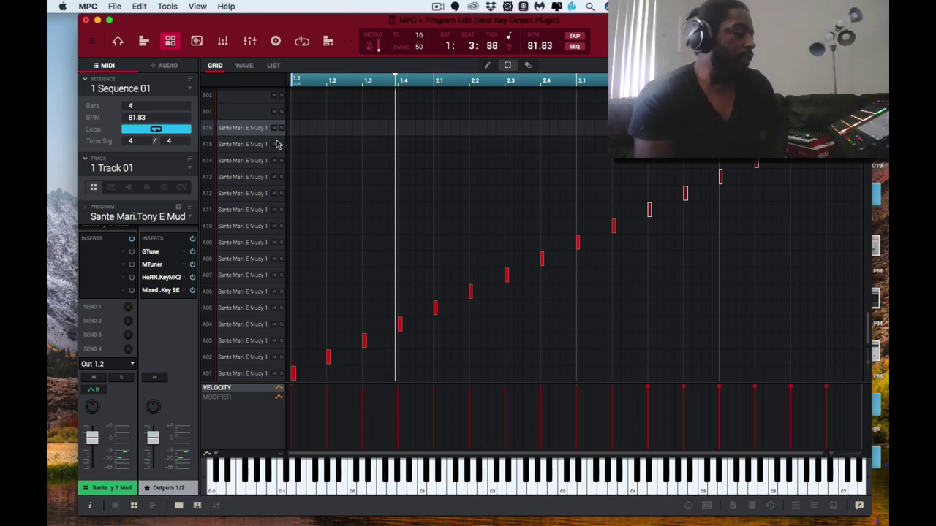
Step: Show the WAVE view, play the sequence, enable WARP at 81.83 BPM and replay
click(245, 66)
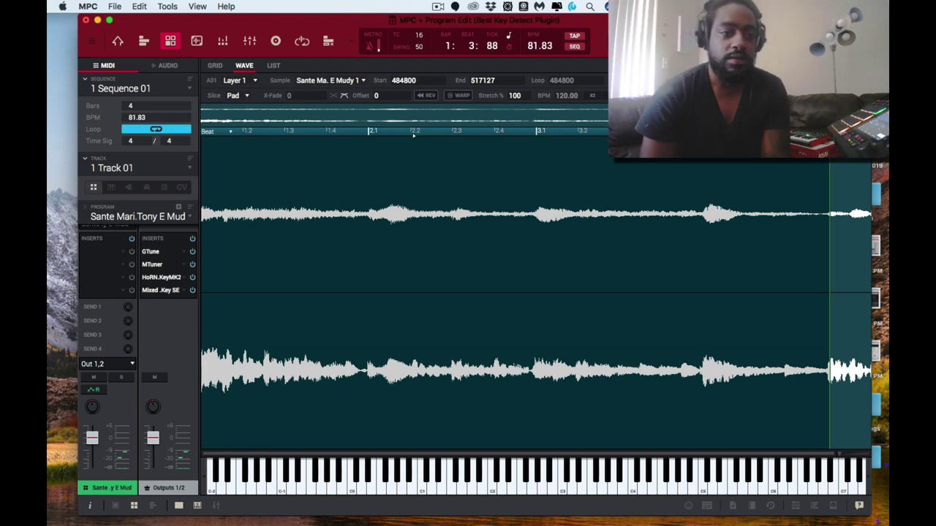
key(space)
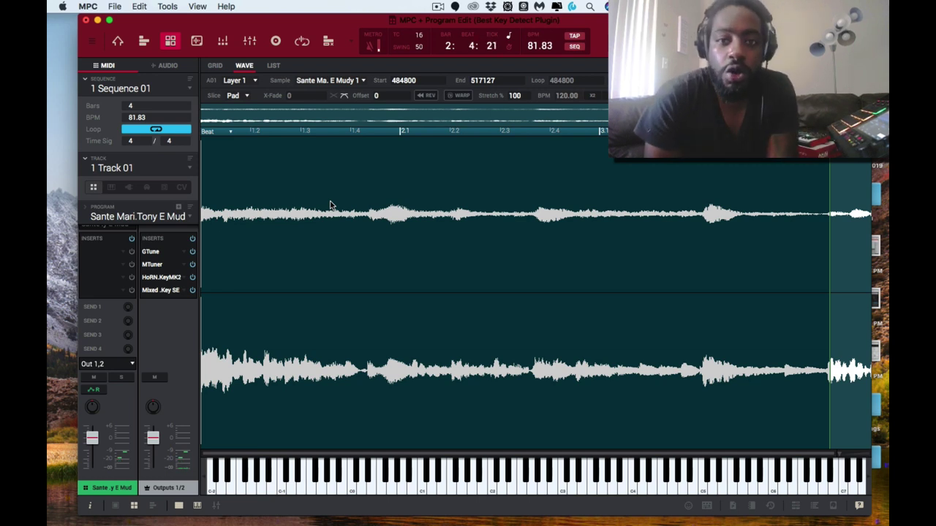
click(457, 96)
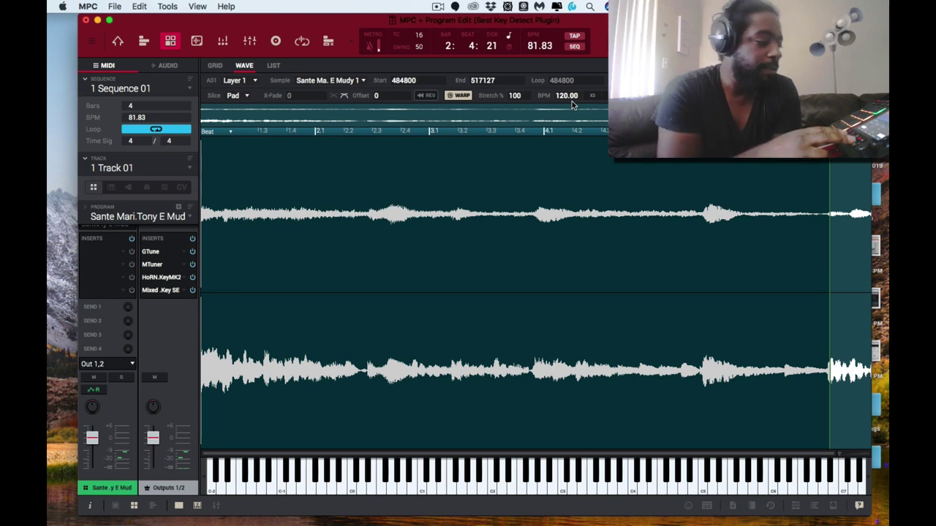
key(space)
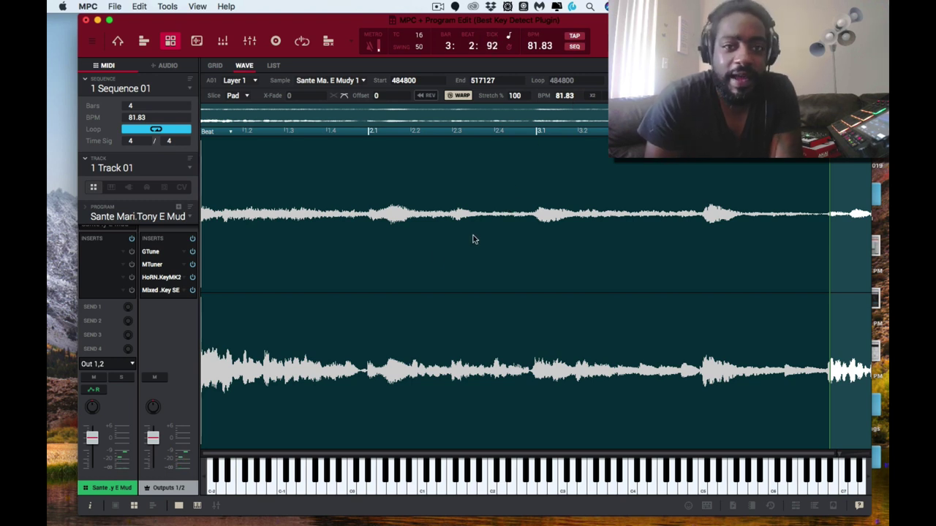
double_click(159, 253)
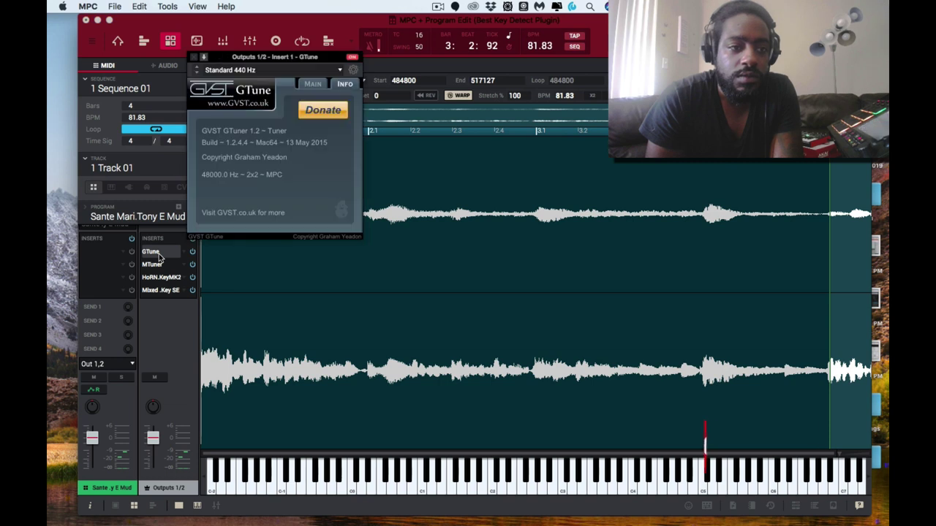
click(314, 84)
key(space)
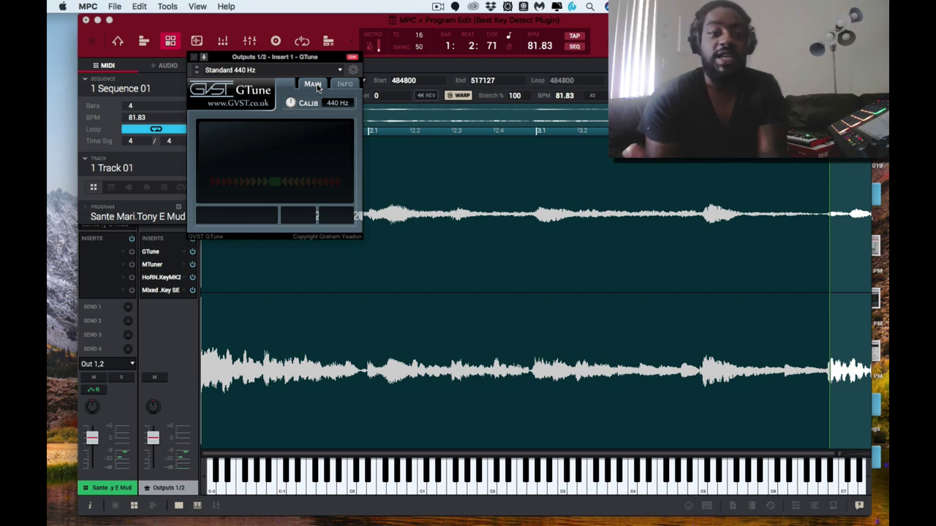
click(193, 58)
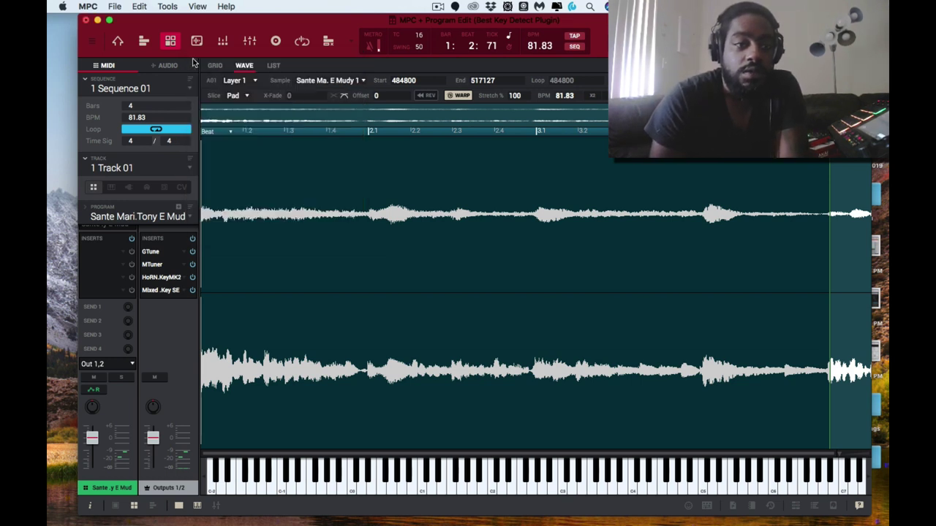
click(157, 266)
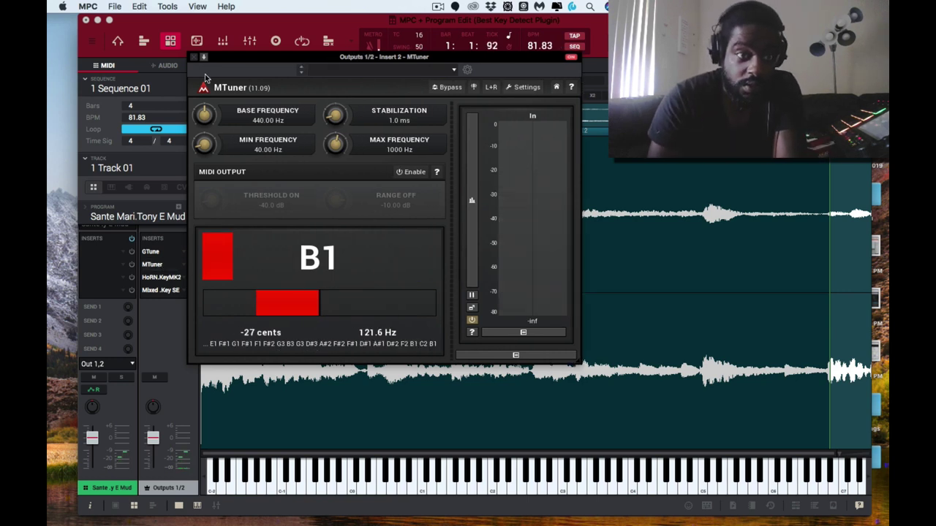
click(194, 58)
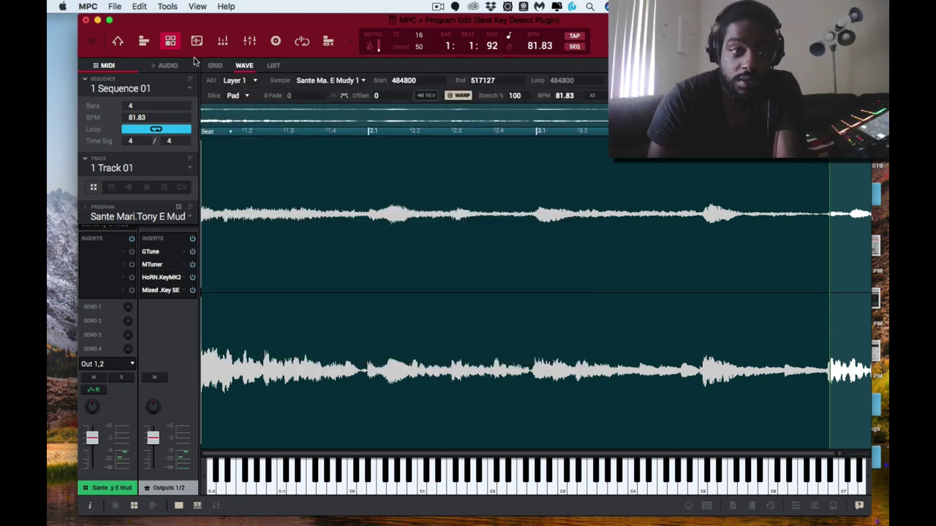
double_click(152, 279)
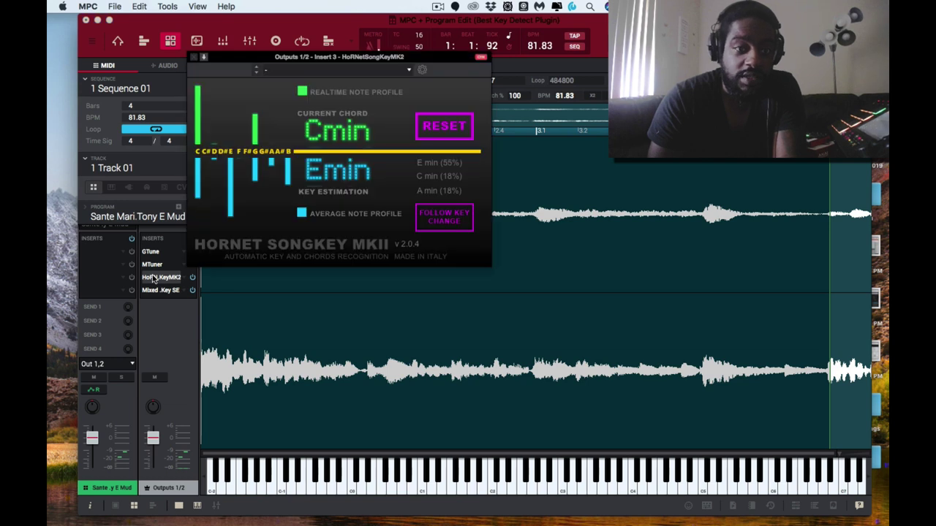
click(194, 57)
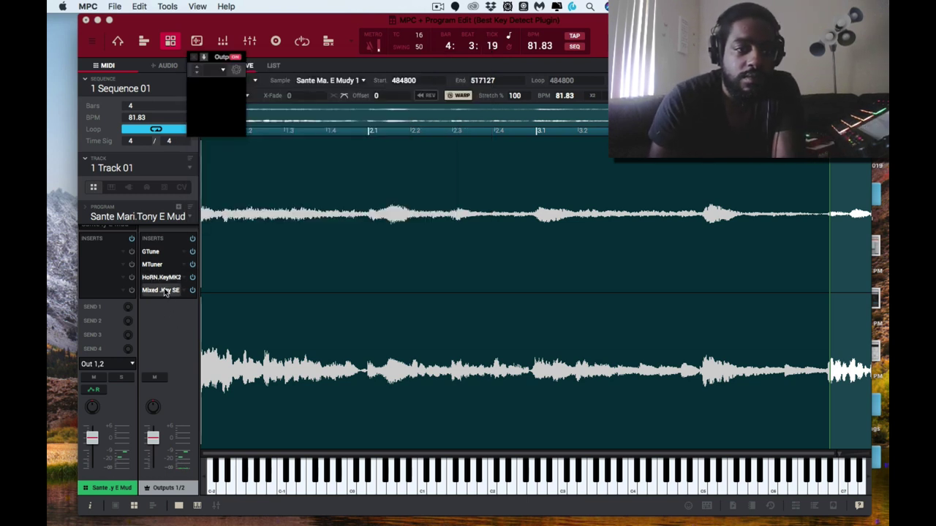
Step: Open Mixed In Key and switch its key notation through Camelot and sharps, ending on flats
click(163, 291)
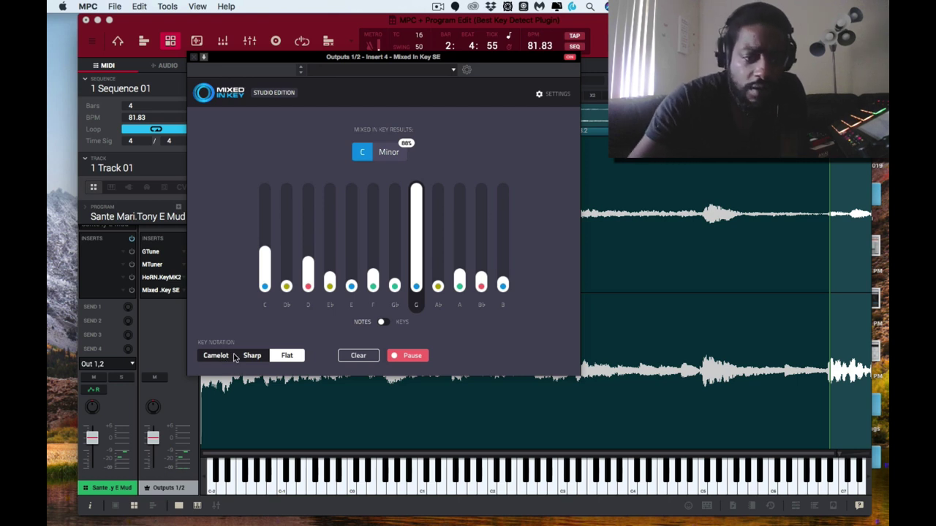
click(217, 358)
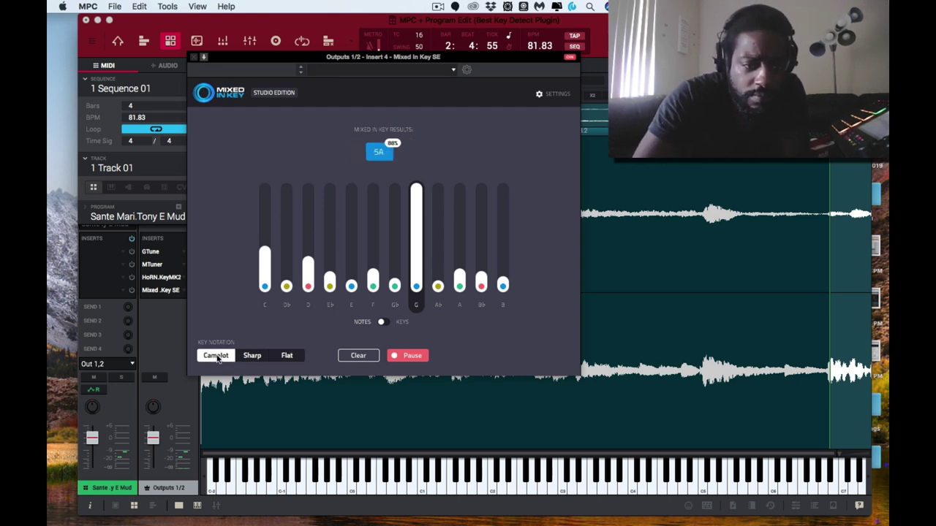
click(258, 360)
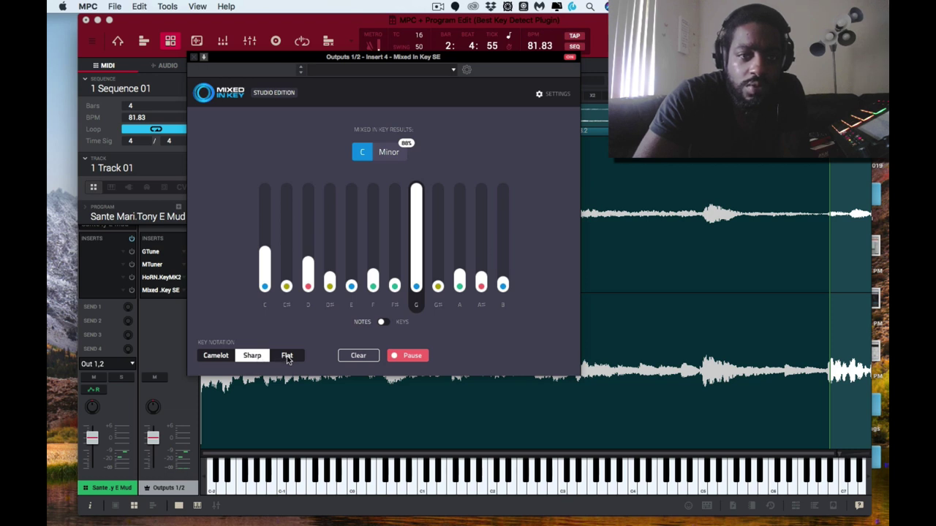
click(288, 359)
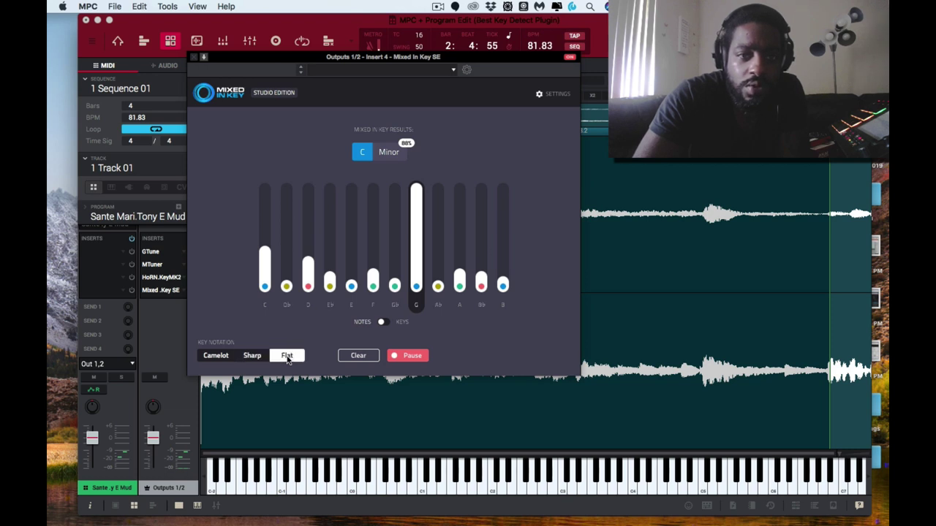
click(216, 356)
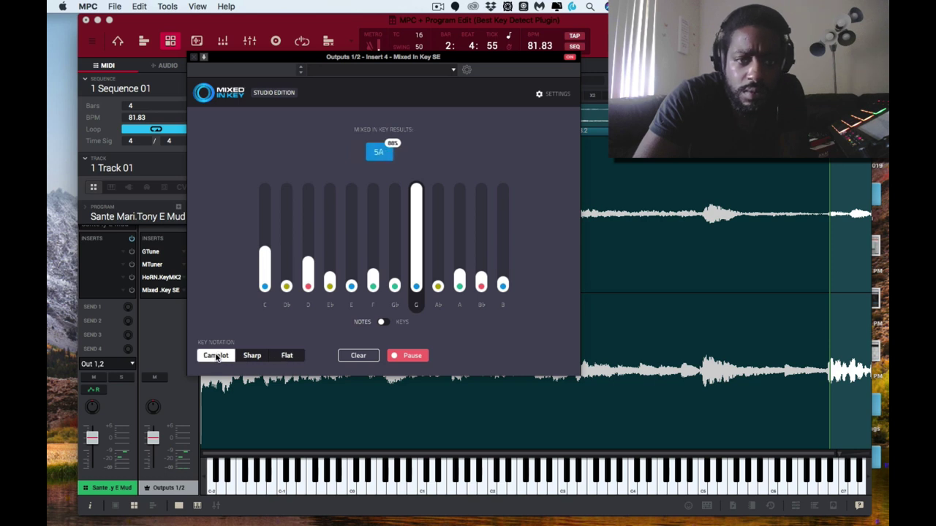
click(256, 358)
click(288, 358)
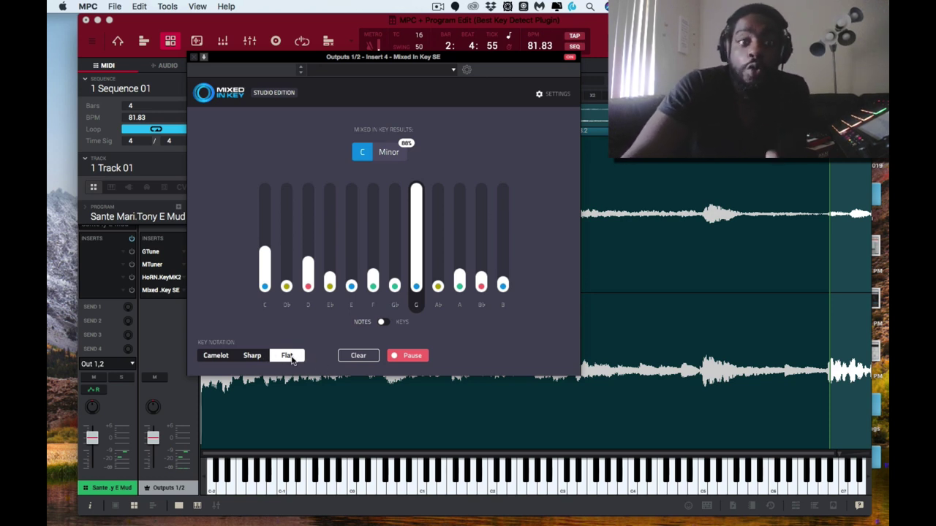
Step: Clear Mixed In Key's results and recapture the playing sample until it reads C Minor at 93%
click(359, 356)
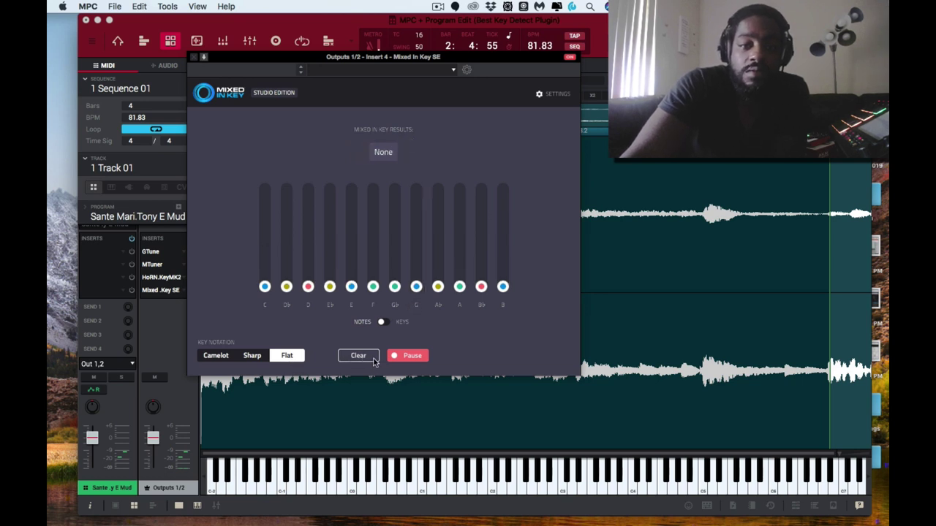
click(400, 357)
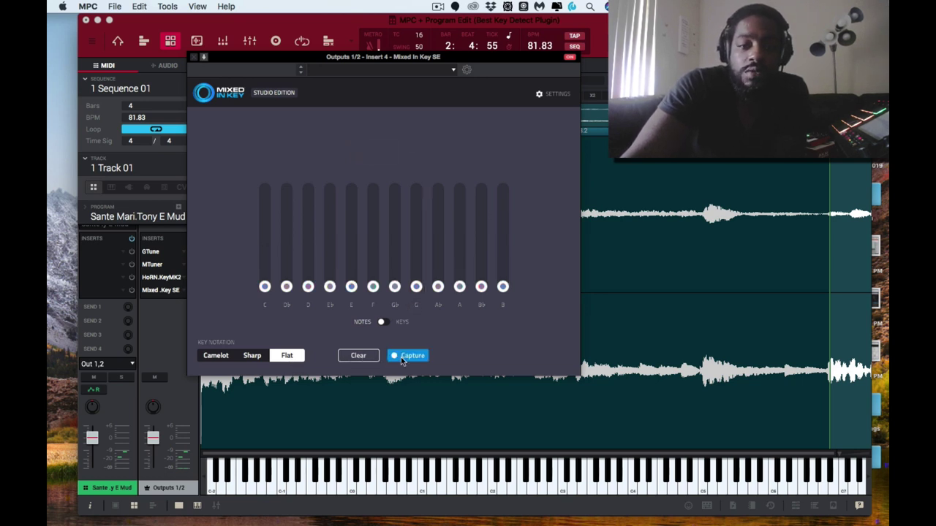
click(401, 357)
click(400, 356)
click(400, 357)
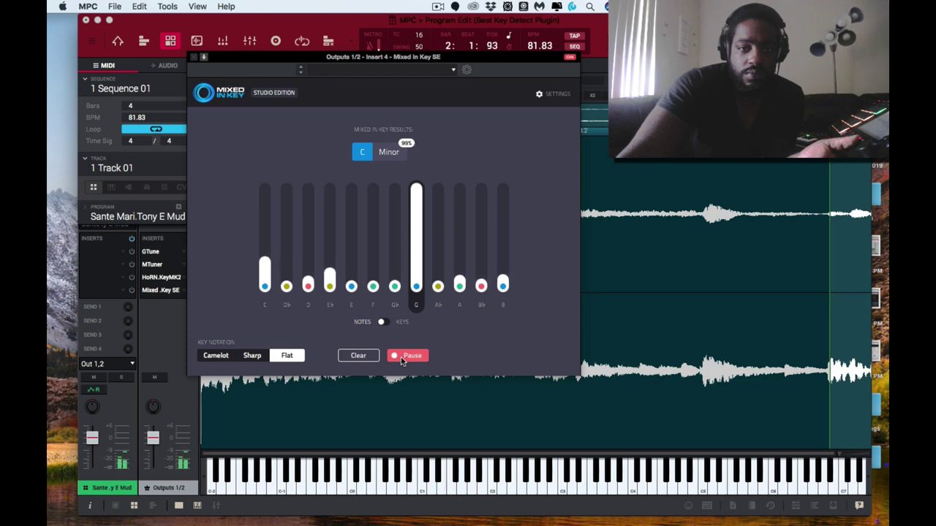
click(401, 357)
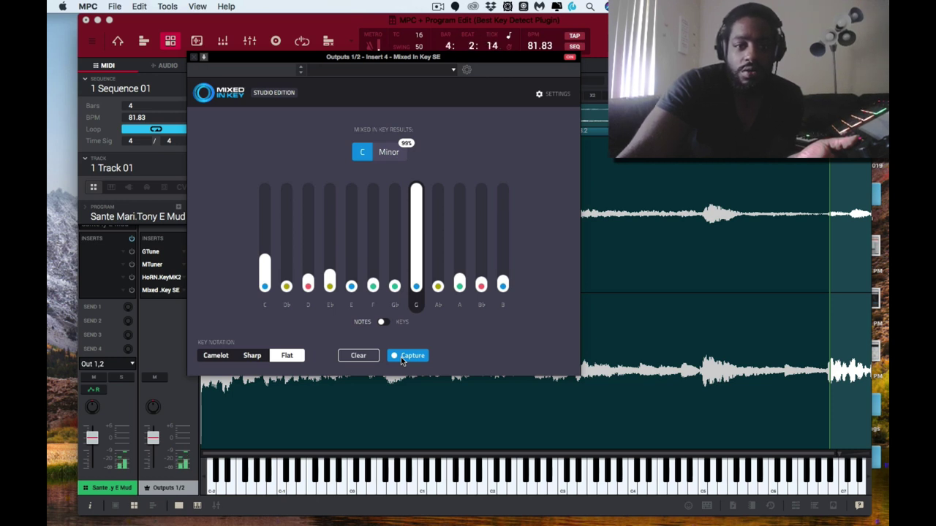
click(407, 355)
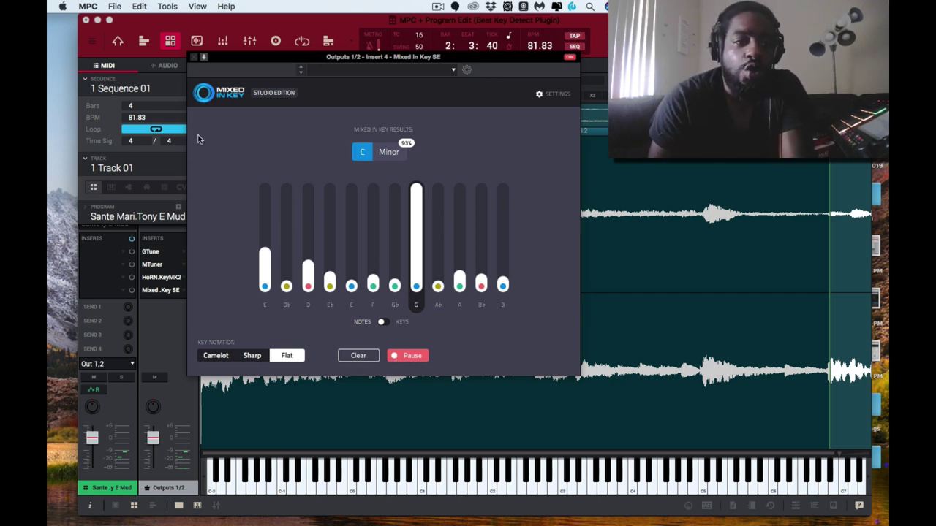
click(194, 58)
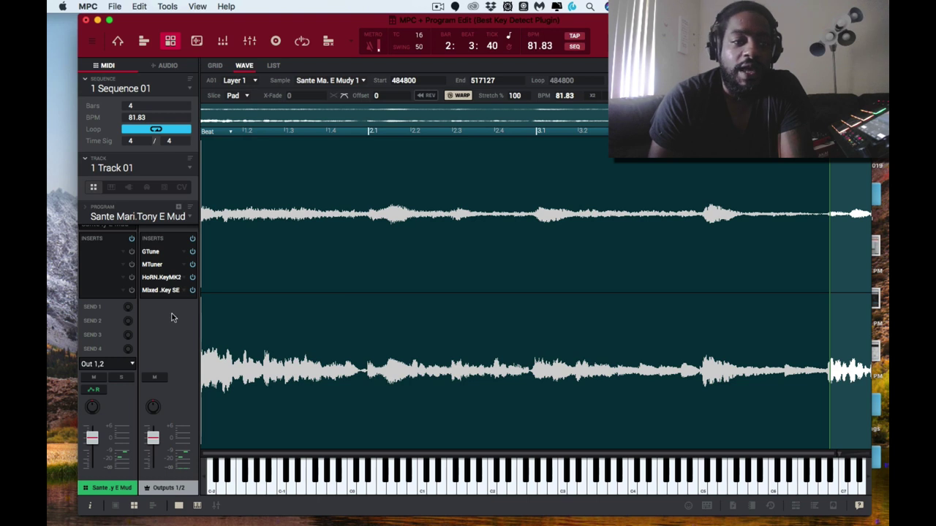
double_click(157, 268)
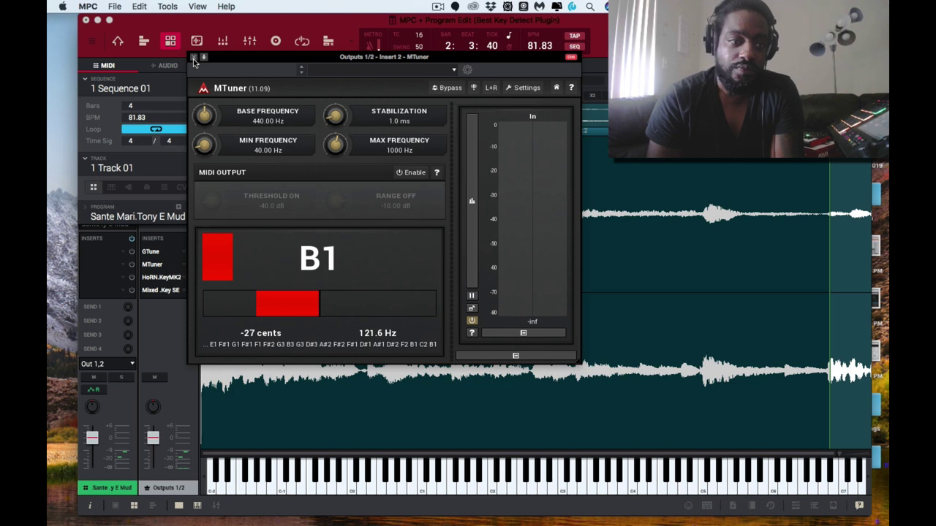
click(193, 58)
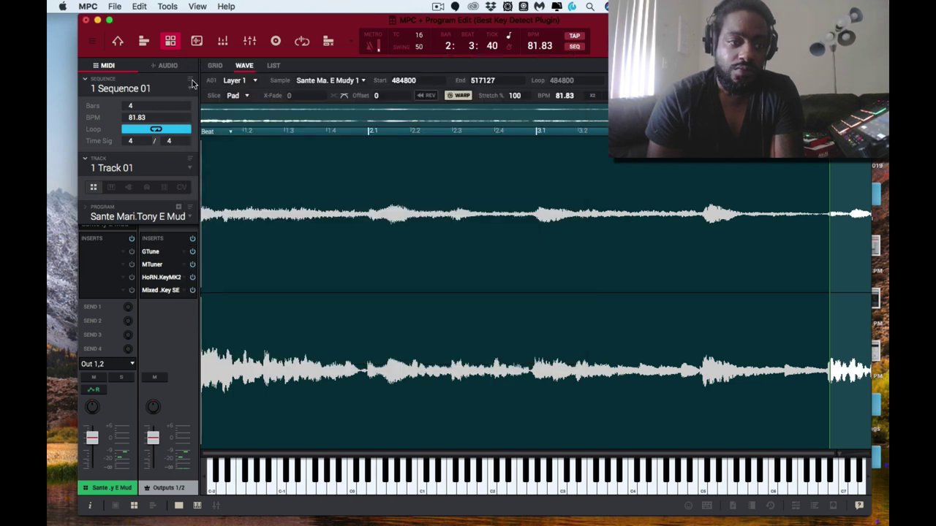
Step: Open HoRNet SongKey MKII from the HoRN.KeyMK2 insert to read its Cmin chord and key estimate
double_click(165, 283)
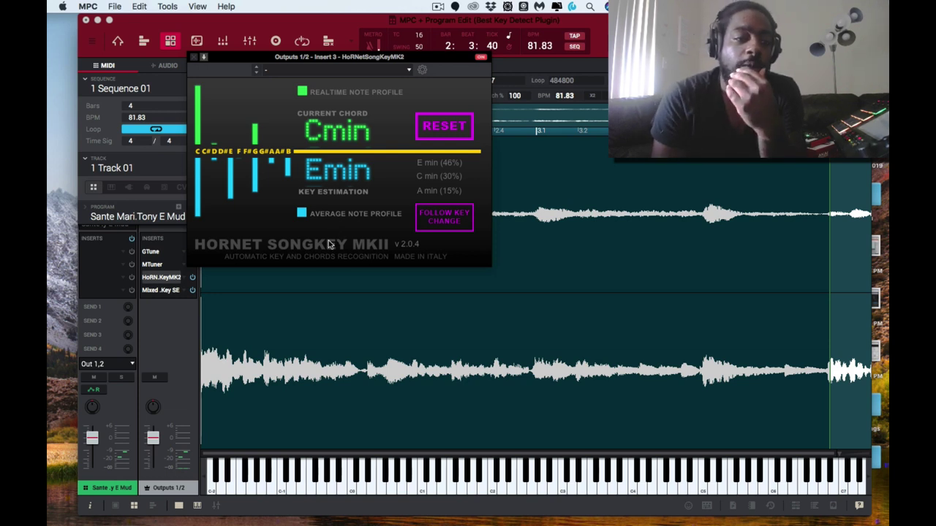
Step: Reopen Mixed In Key and place HoRNet SongKey at the upper right so both are visible
double_click(160, 290)
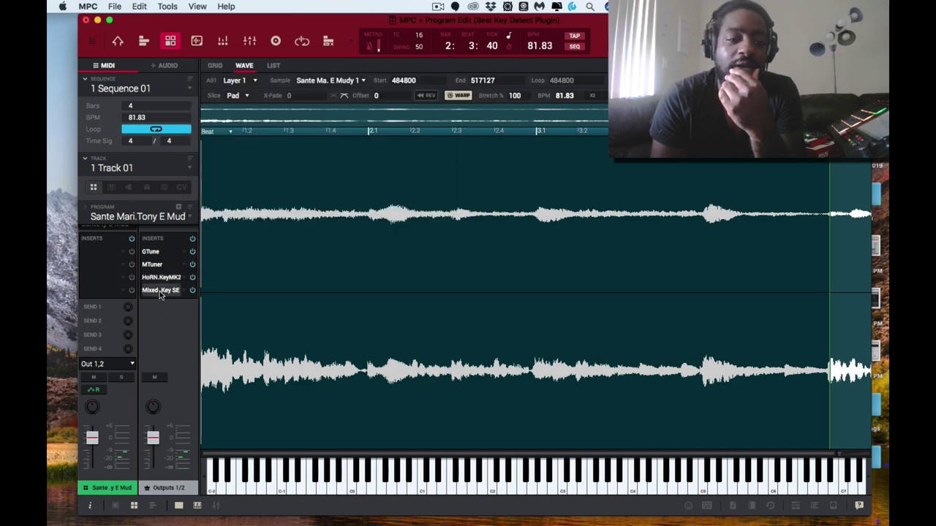
key(ctrl+Up)
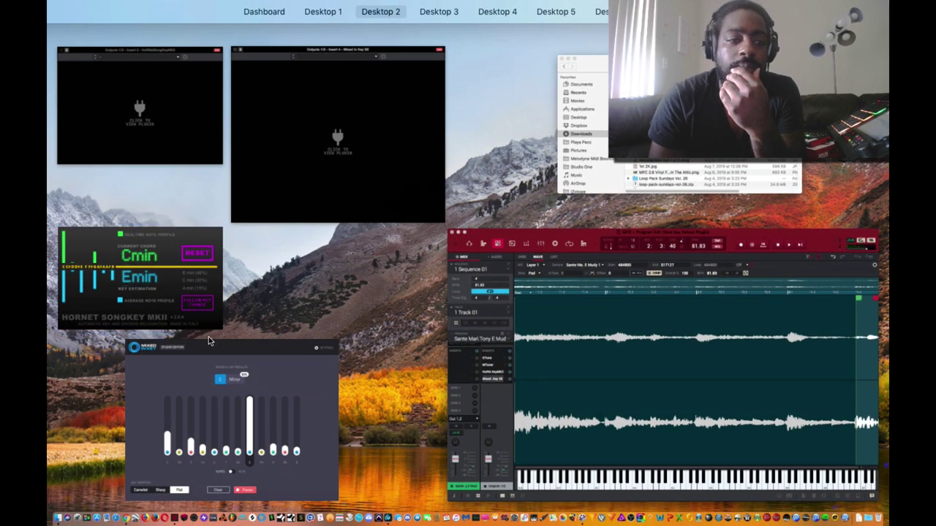
click(216, 369)
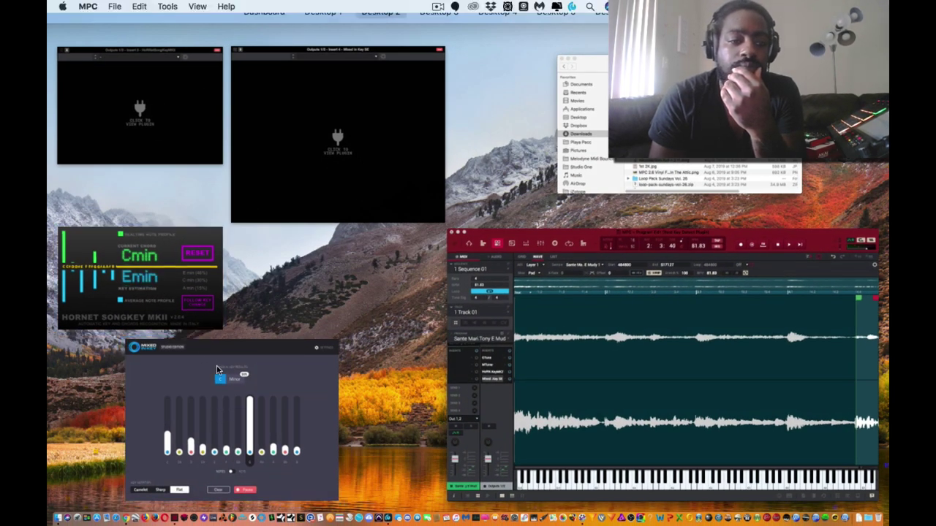
key(ctrl+Up)
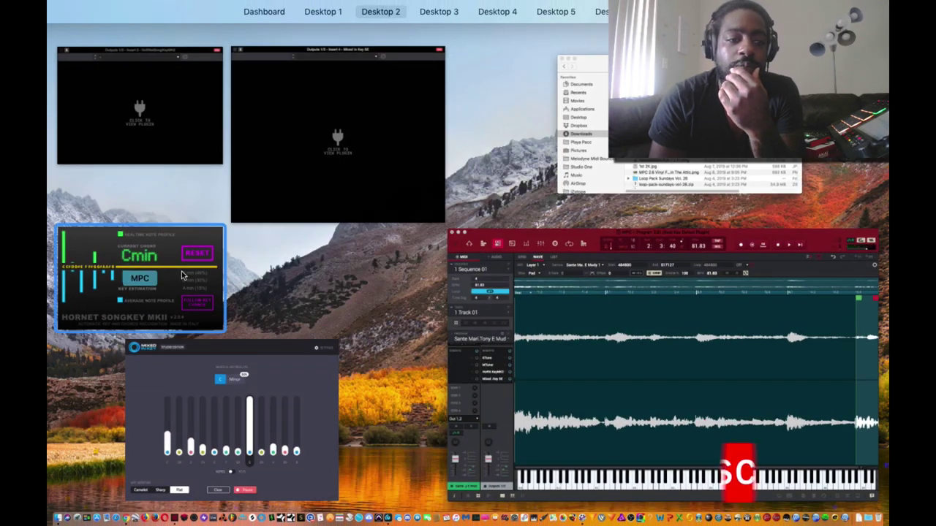
click(175, 289)
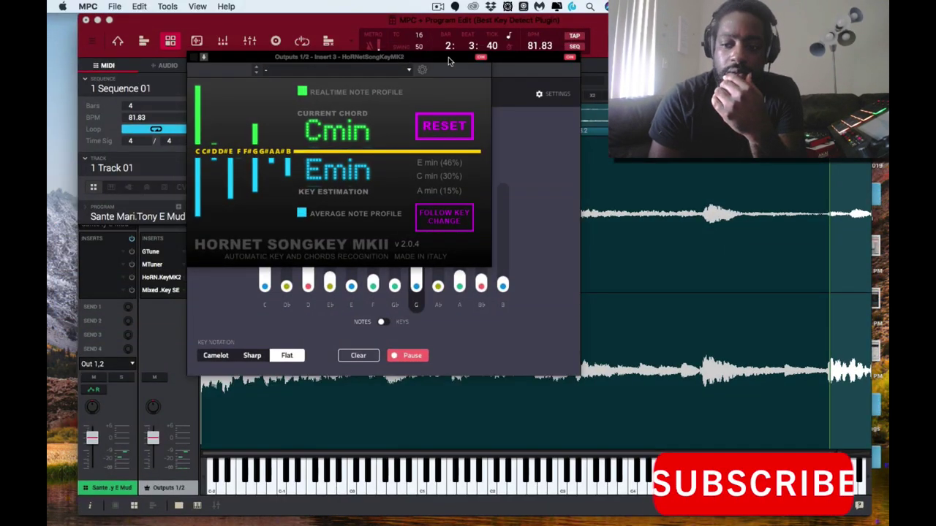
drag(449, 60, 827, 28)
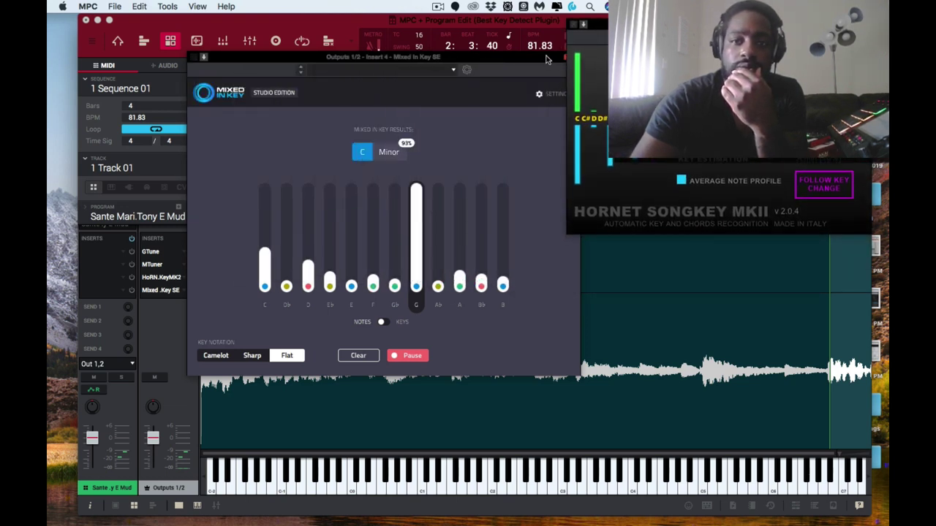
drag(546, 58, 532, 135)
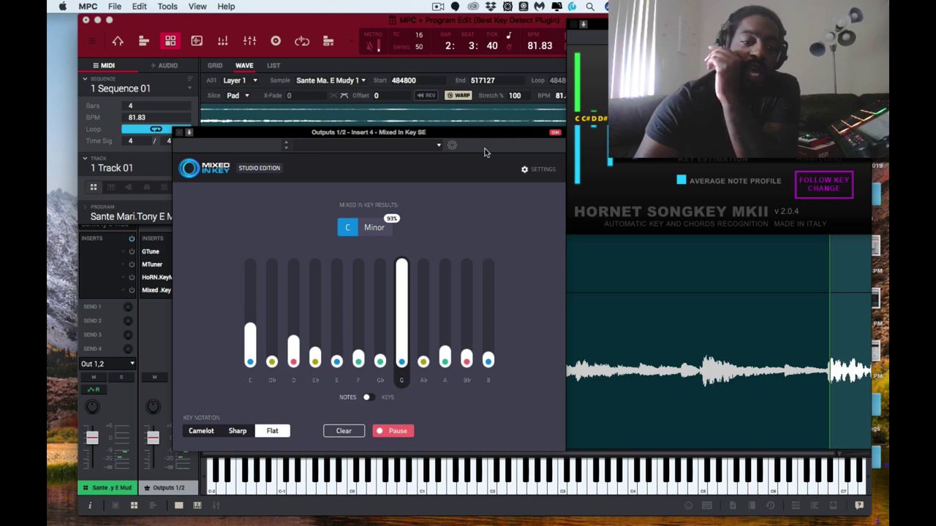
Step: Open GTune and move Mixed In Key down below it so GTune's note reading shows
click(152, 252)
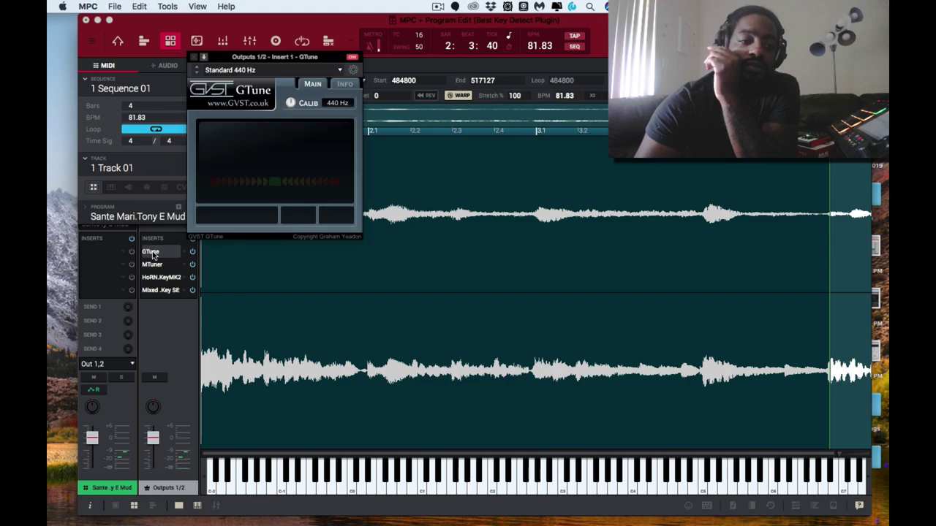
key(ctrl+Up)
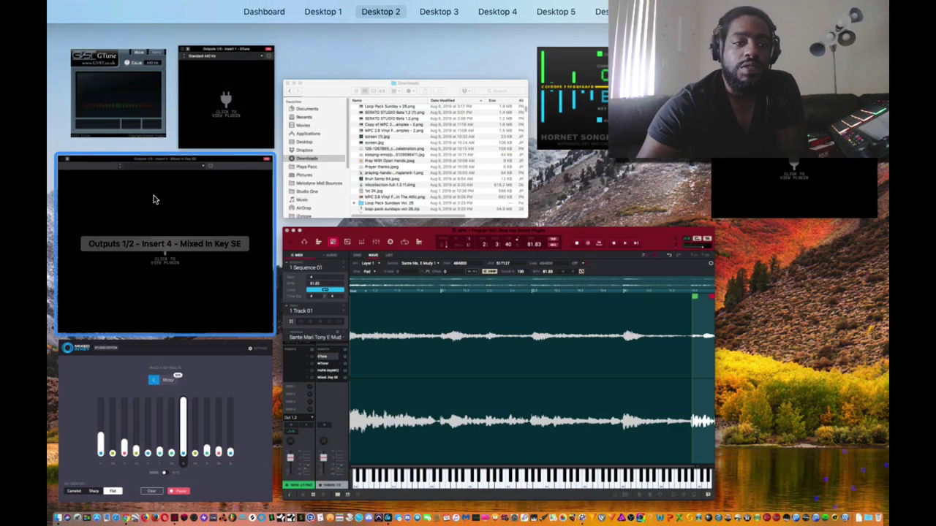
click(126, 119)
key(ctrl+Up)
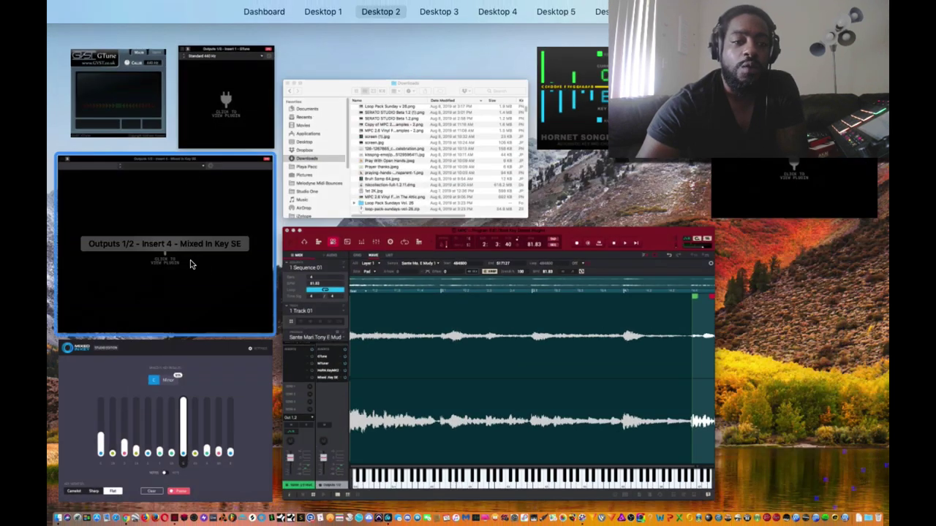
click(182, 365)
key(ctrl+Up)
click(582, 148)
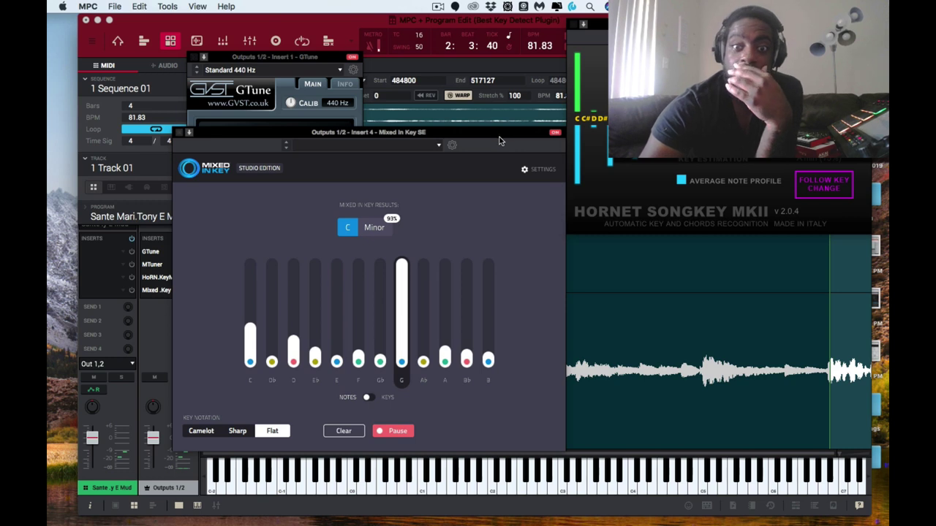
drag(499, 137, 481, 242)
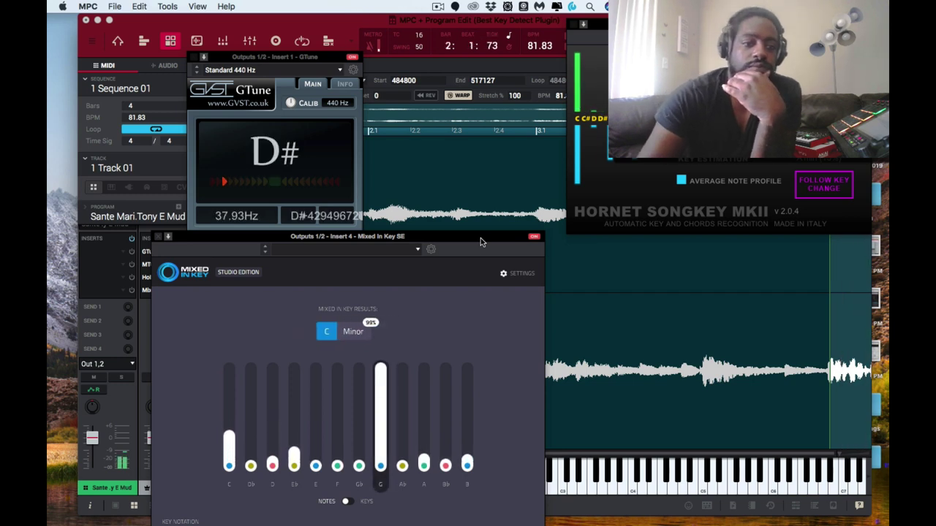
Step: Open MTuner on the sample and bring each analyser window forward in turn
click(147, 265)
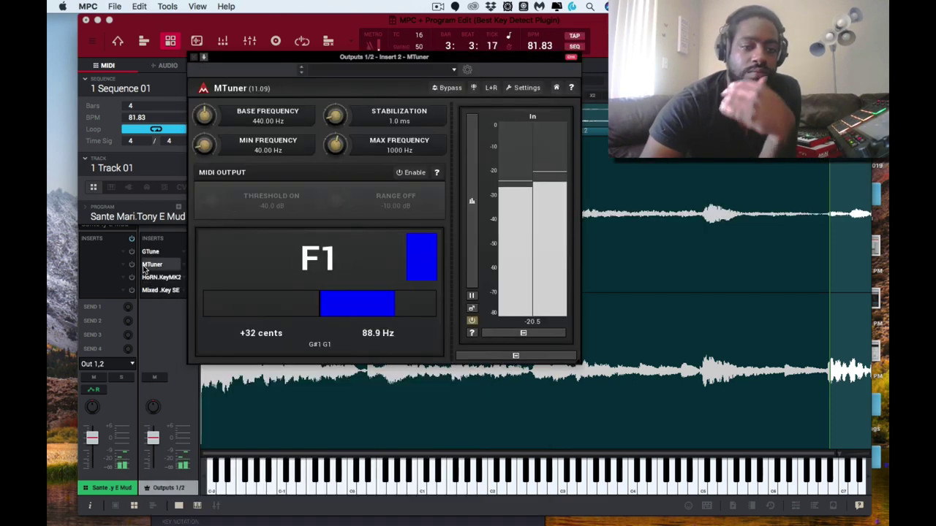
key(ctrl+Up)
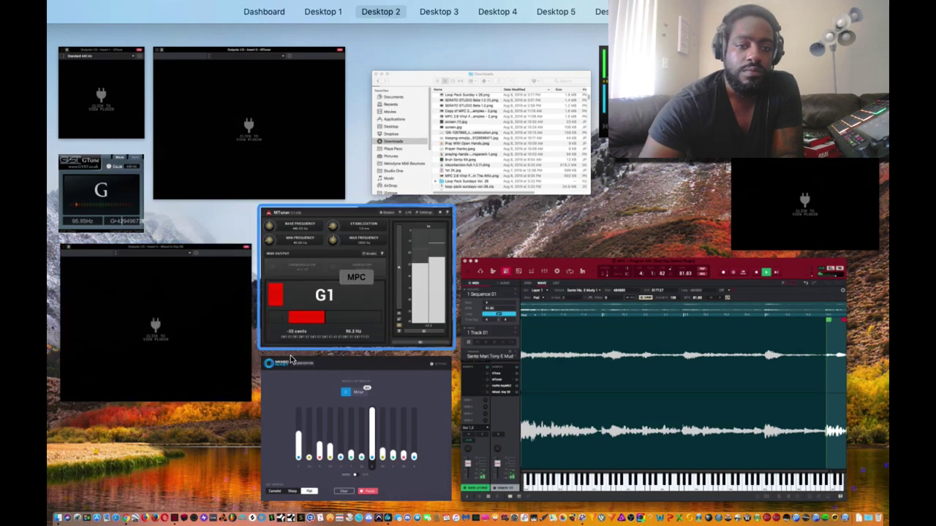
click(329, 380)
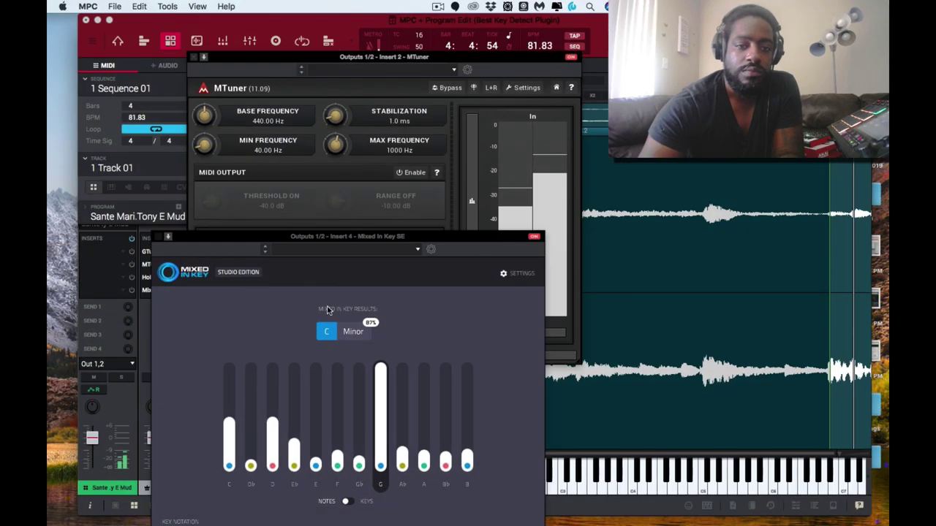
key(ctrl+Up)
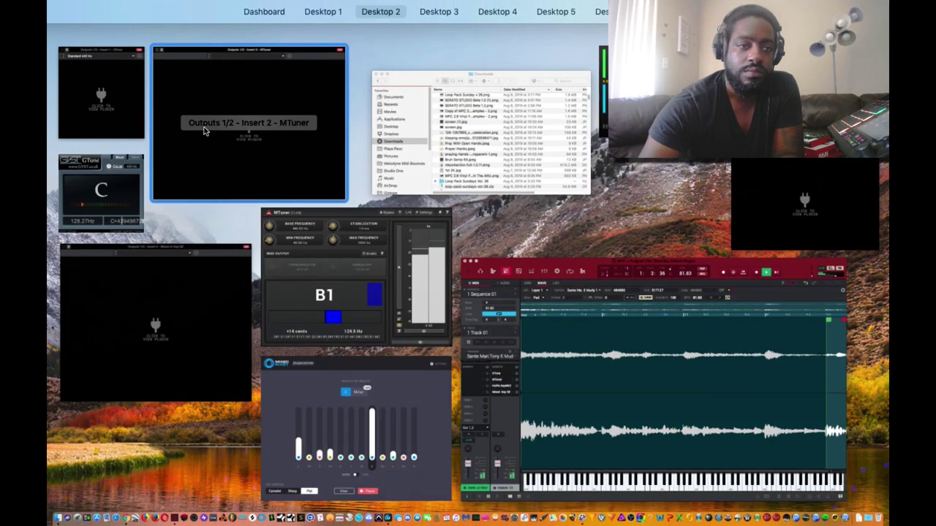
click(101, 175)
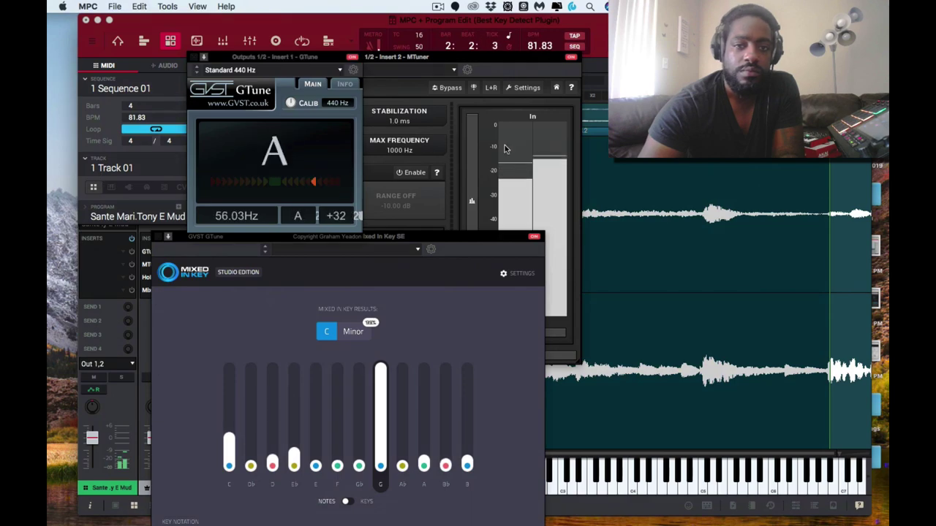
key(ctrl+Up)
click(686, 224)
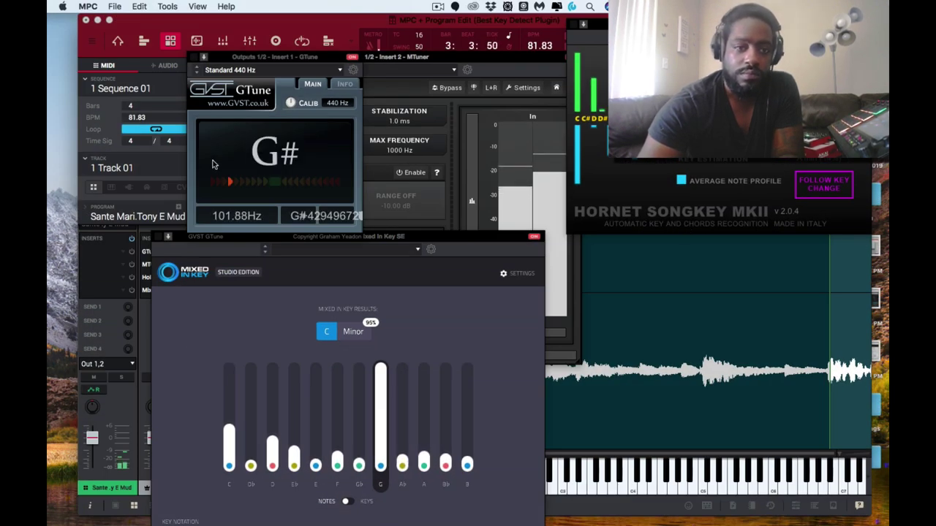
click(450, 67)
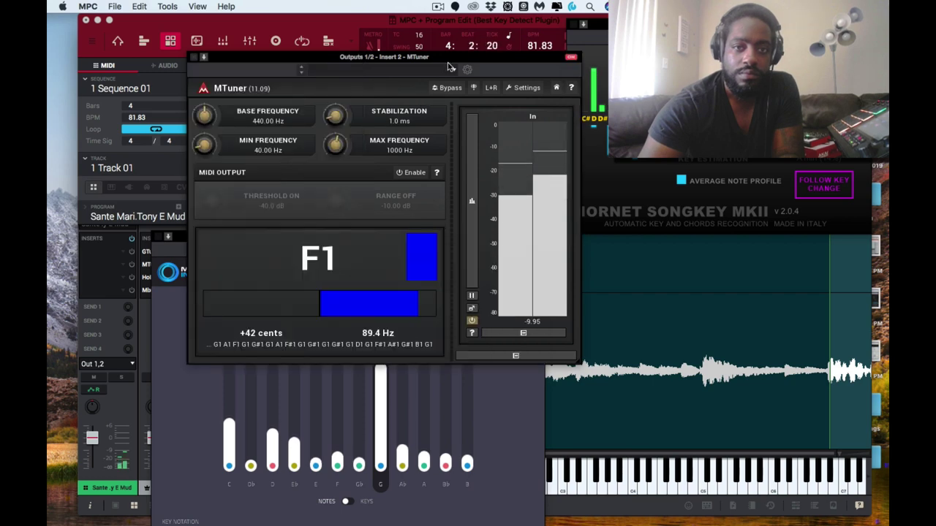
Step: Arrange MTuner lower right, Mixed In Key lower left, GTune left and HoRNet SongKey upper centre
drag(459, 67, 758, 251)
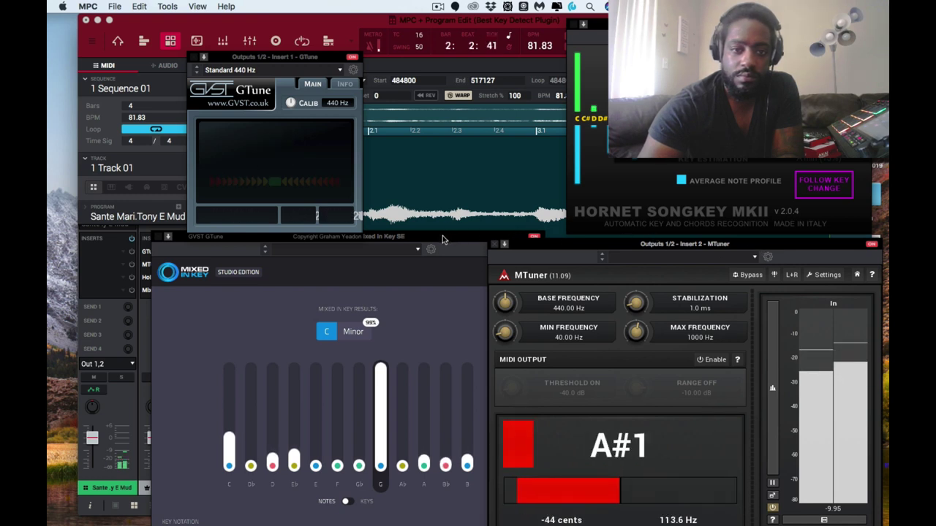
drag(443, 236, 384, 244)
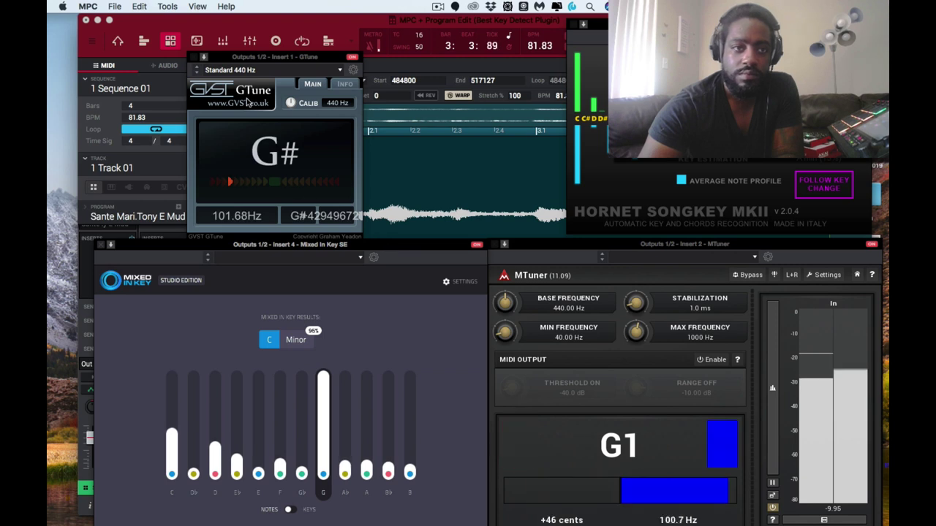
drag(229, 56, 120, 47)
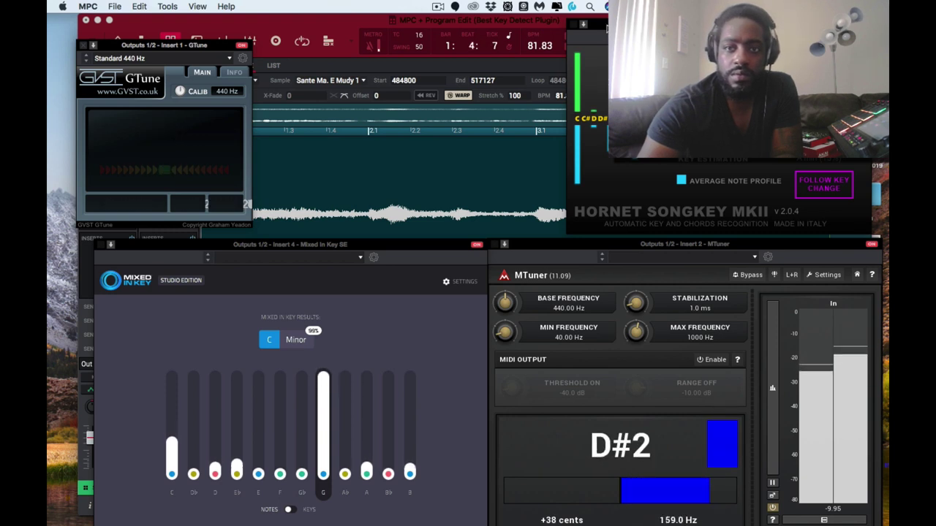
drag(606, 28, 296, 27)
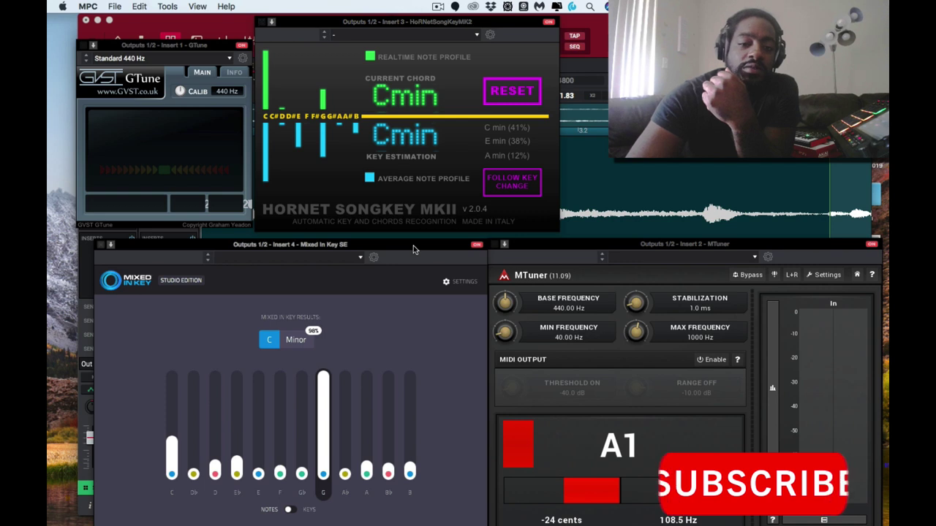
Step: Move Mixed In Key up and left so its bottom buttons show beside the other analysers
drag(413, 246, 395, 218)
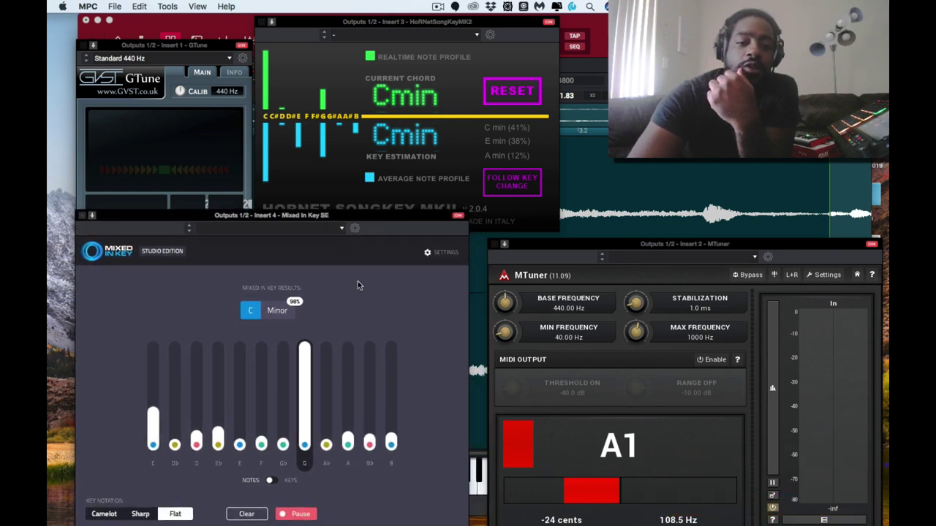